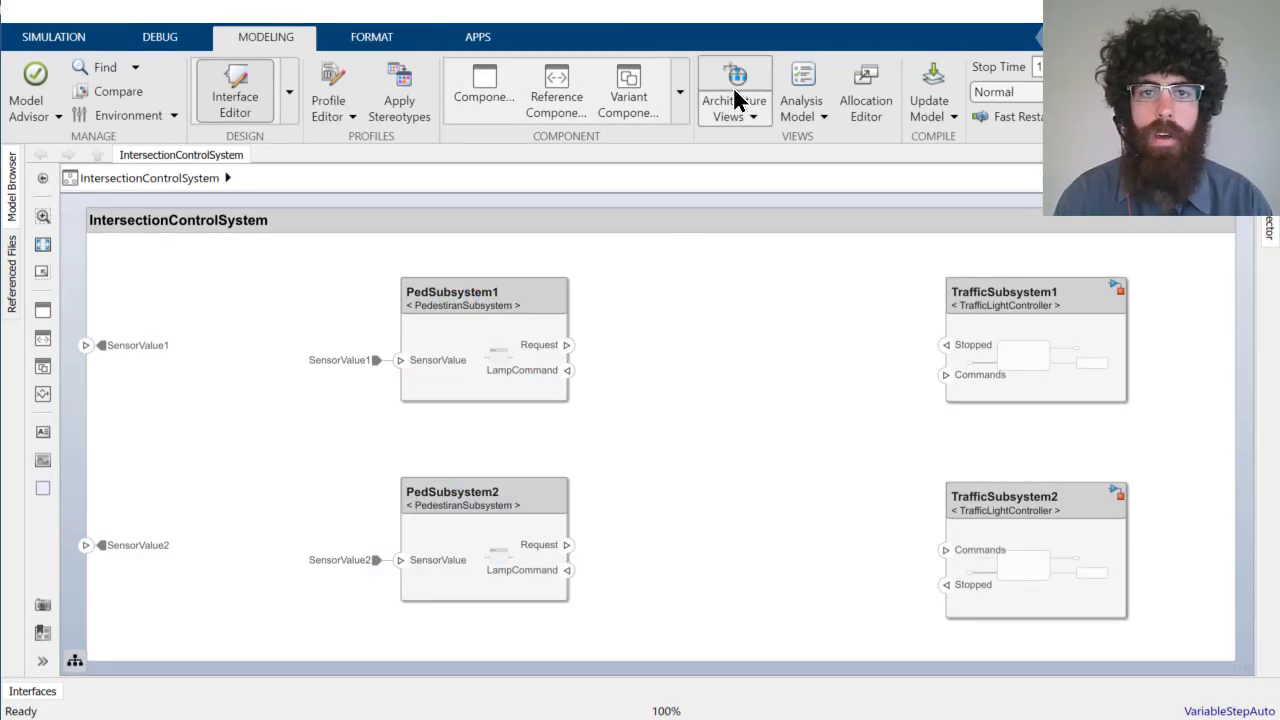
Create a blank sequence diagram and name it Pedestrian1
left_click(733, 86)
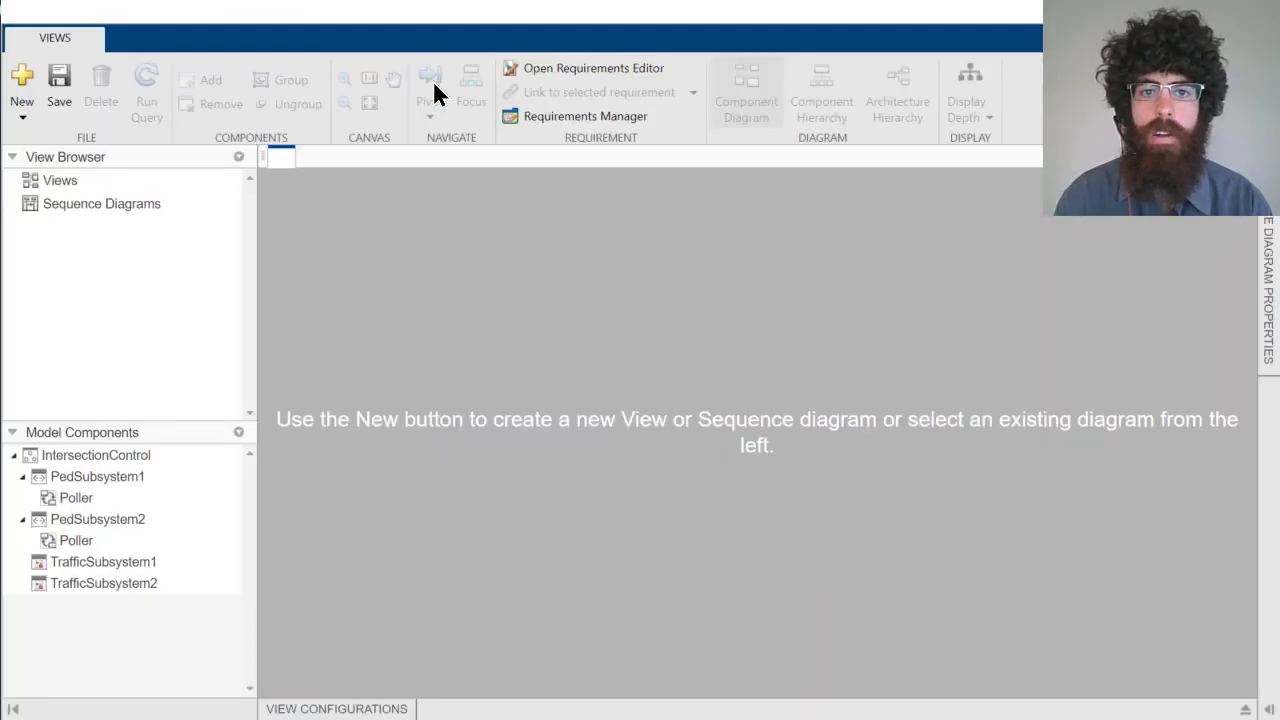
left_click(22, 117)
left_click(24, 180)
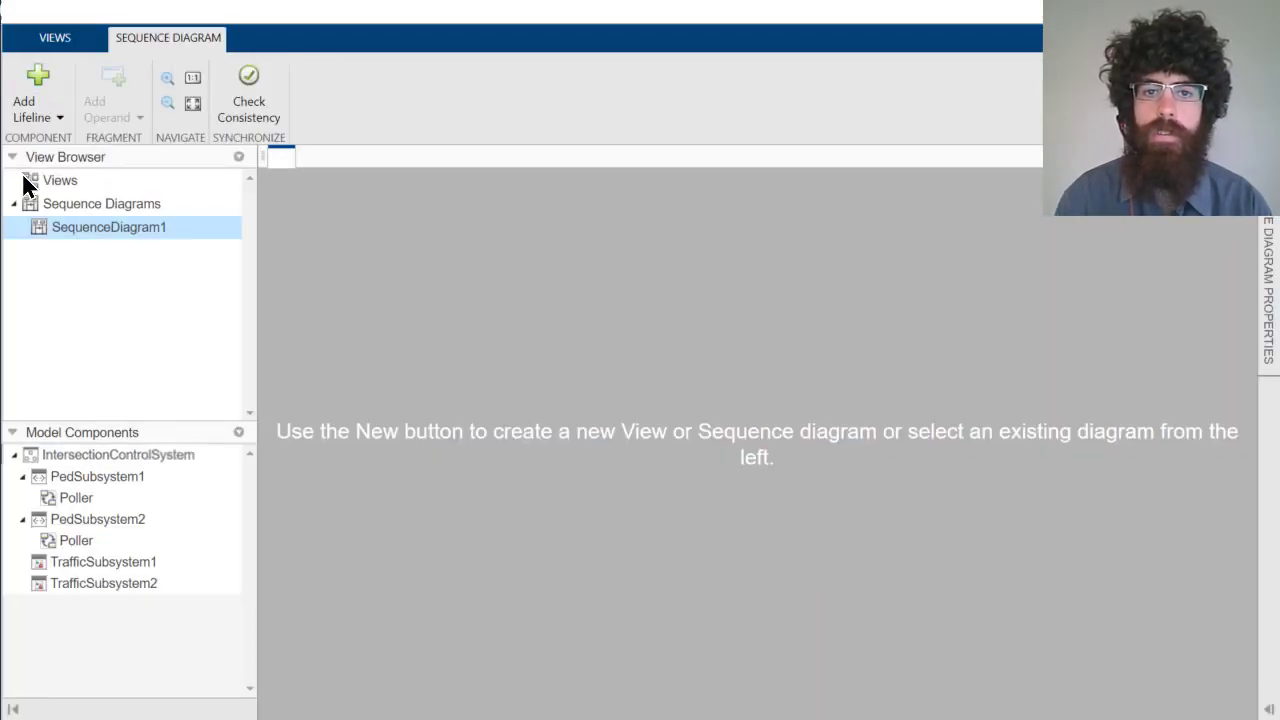
type("Pedestrian1")
key("Return")
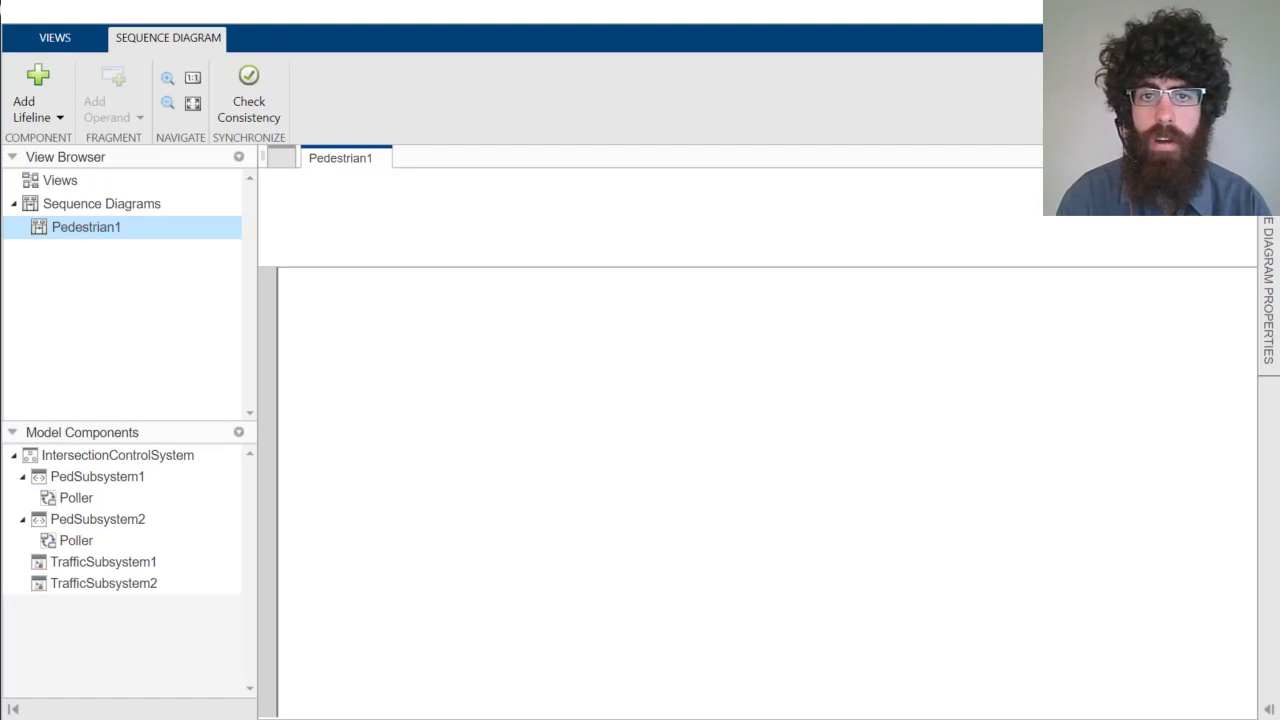
Add a PedSubsystem1 lifeline to the diagram
left_click(47, 81)
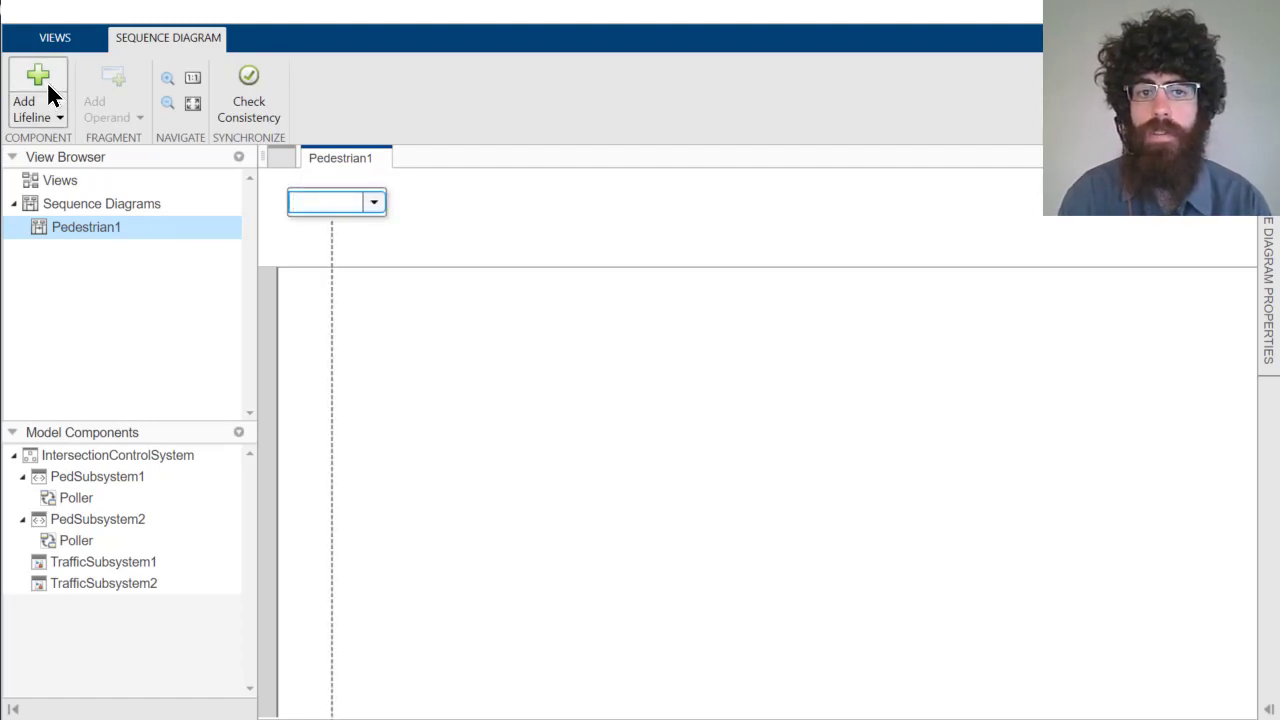
type("Ped")
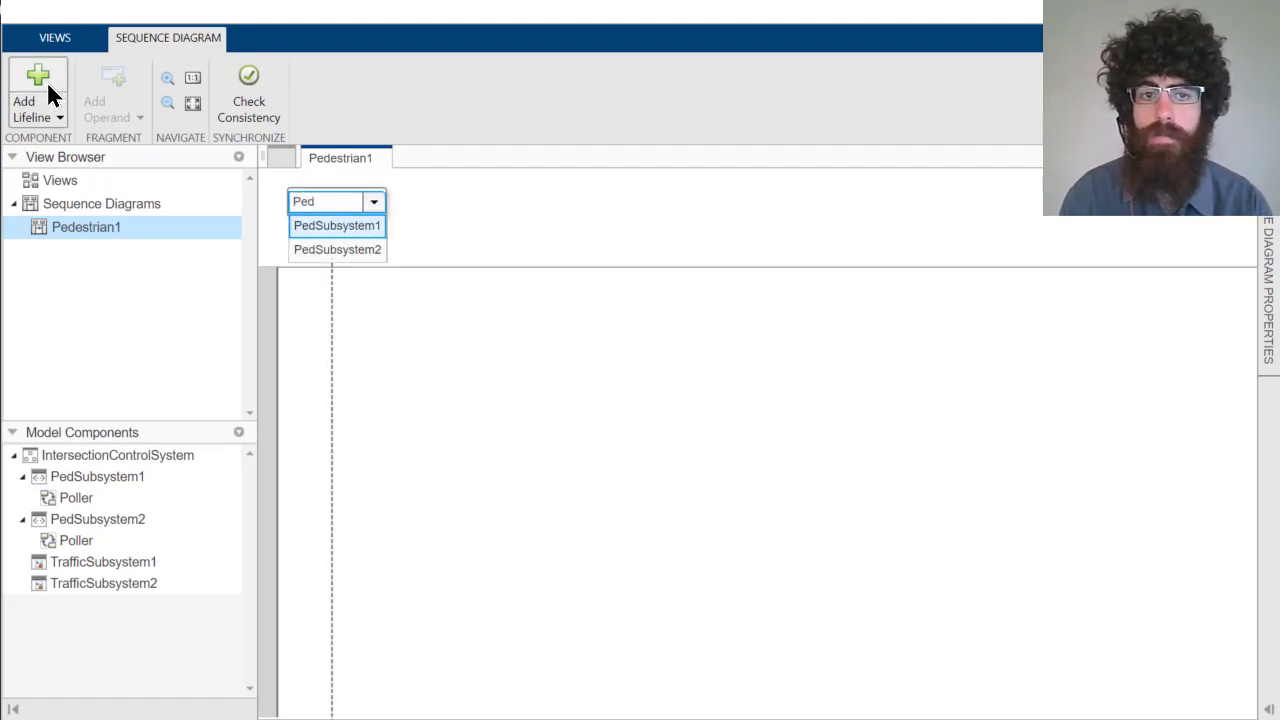
key("Return")
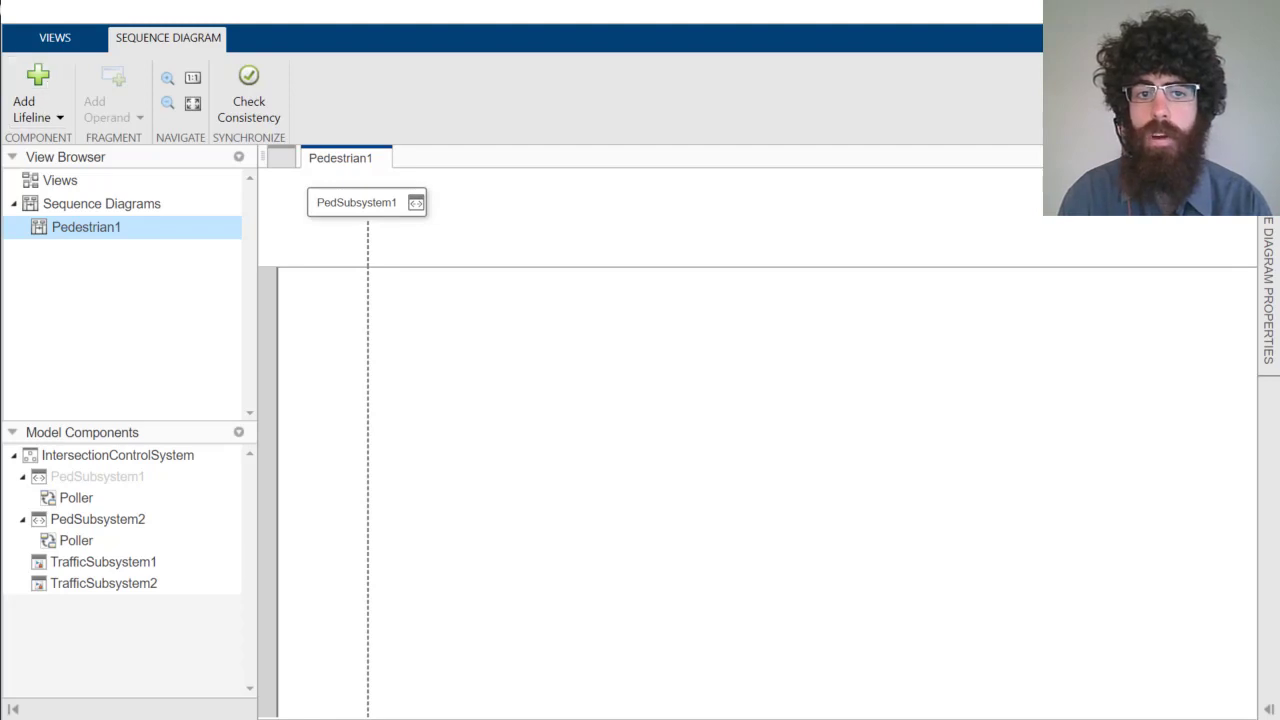
Draw an incoming SensorValue message from the diagram edge to PedSubsystem1
left_click_drag(267, 307, 370, 318)
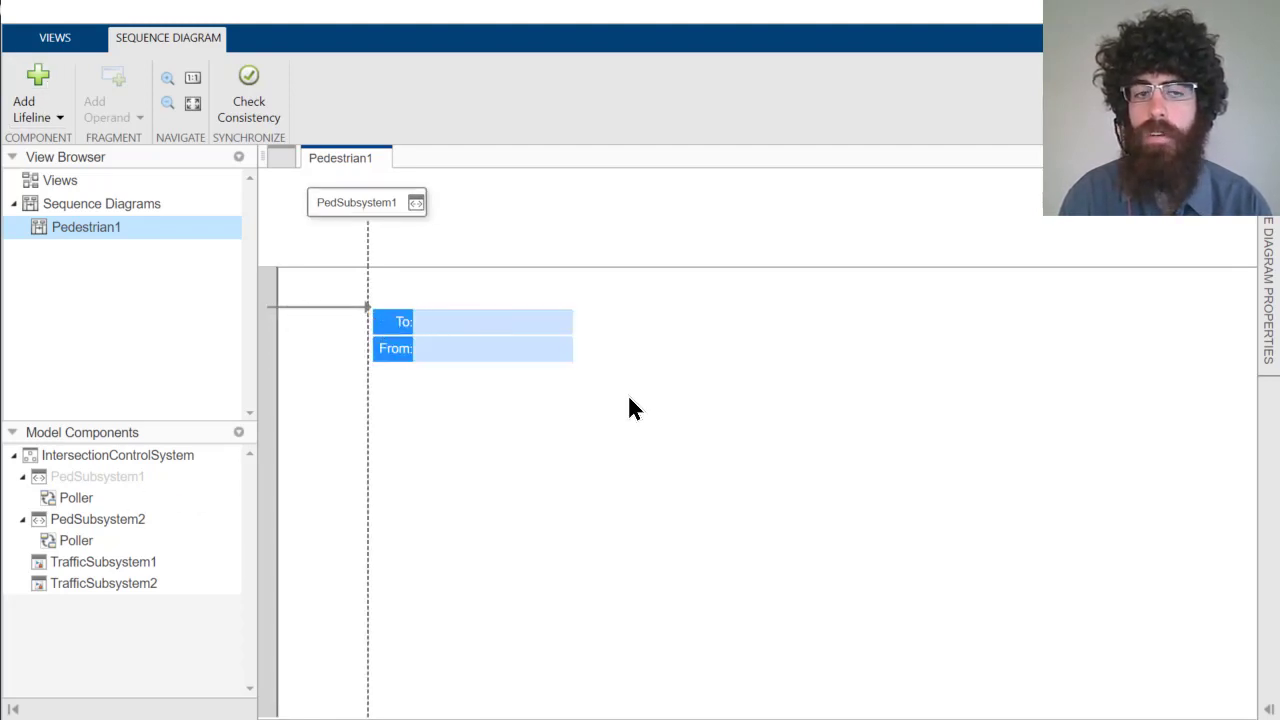
type("Send")
key("Escape")
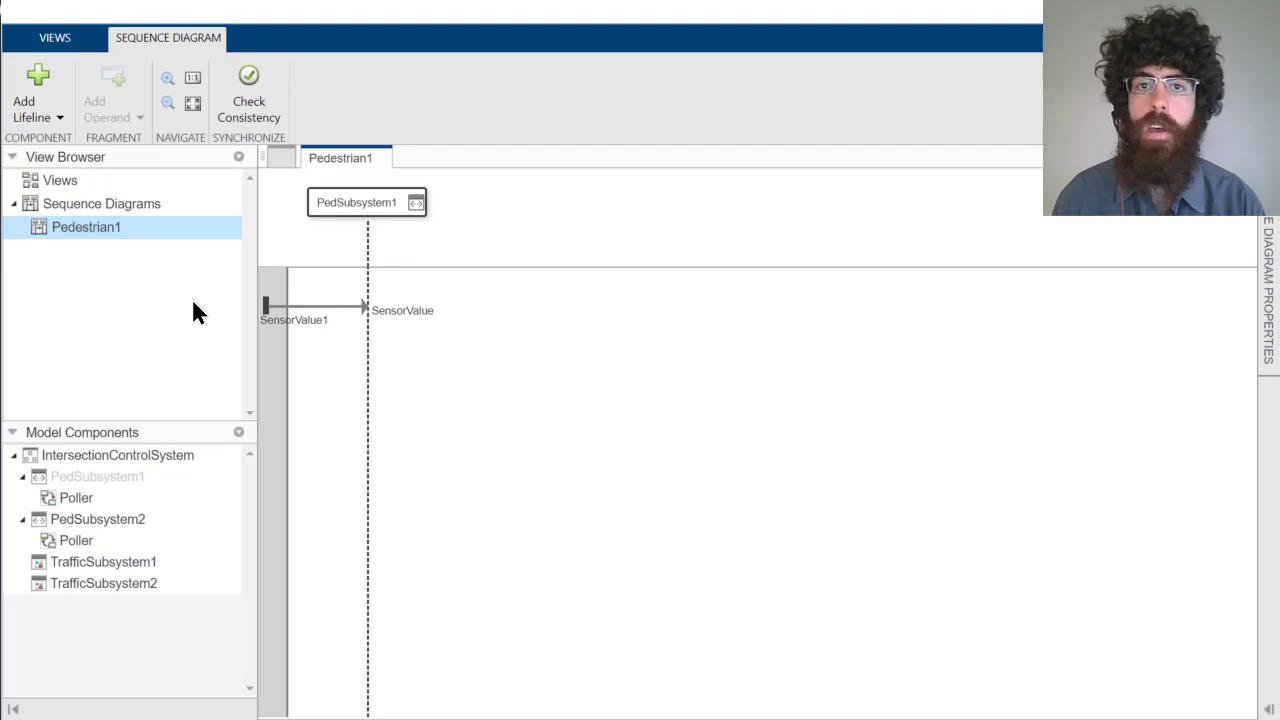
Label the incoming SensorValue message with the condition rising(SensorValue - 1)
left_click(324, 307)
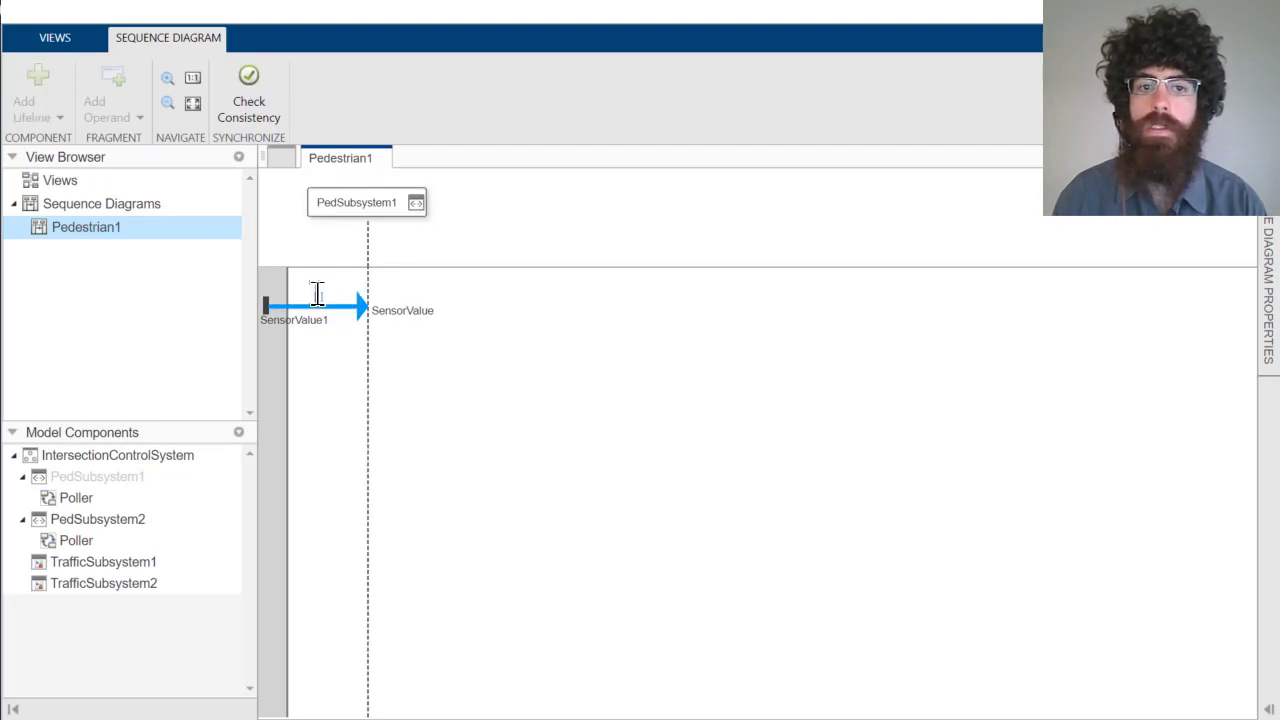
left_click(317, 293)
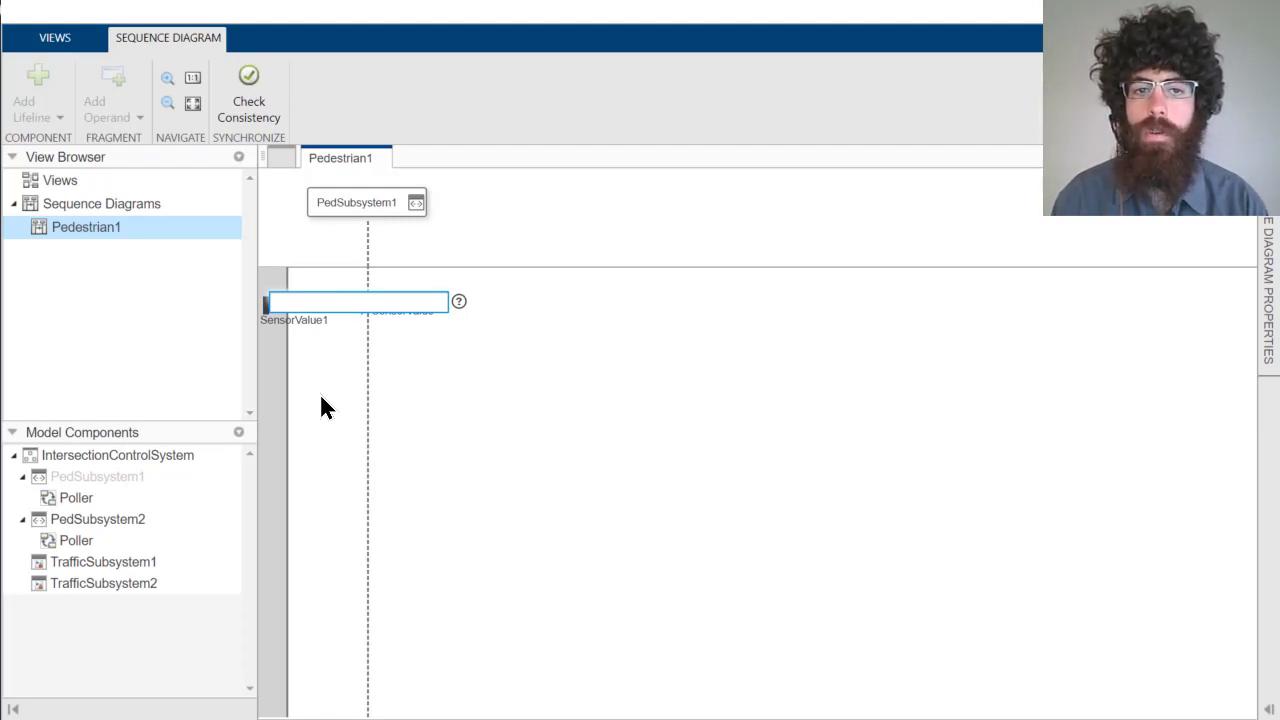
type("rising(SensorValue)")
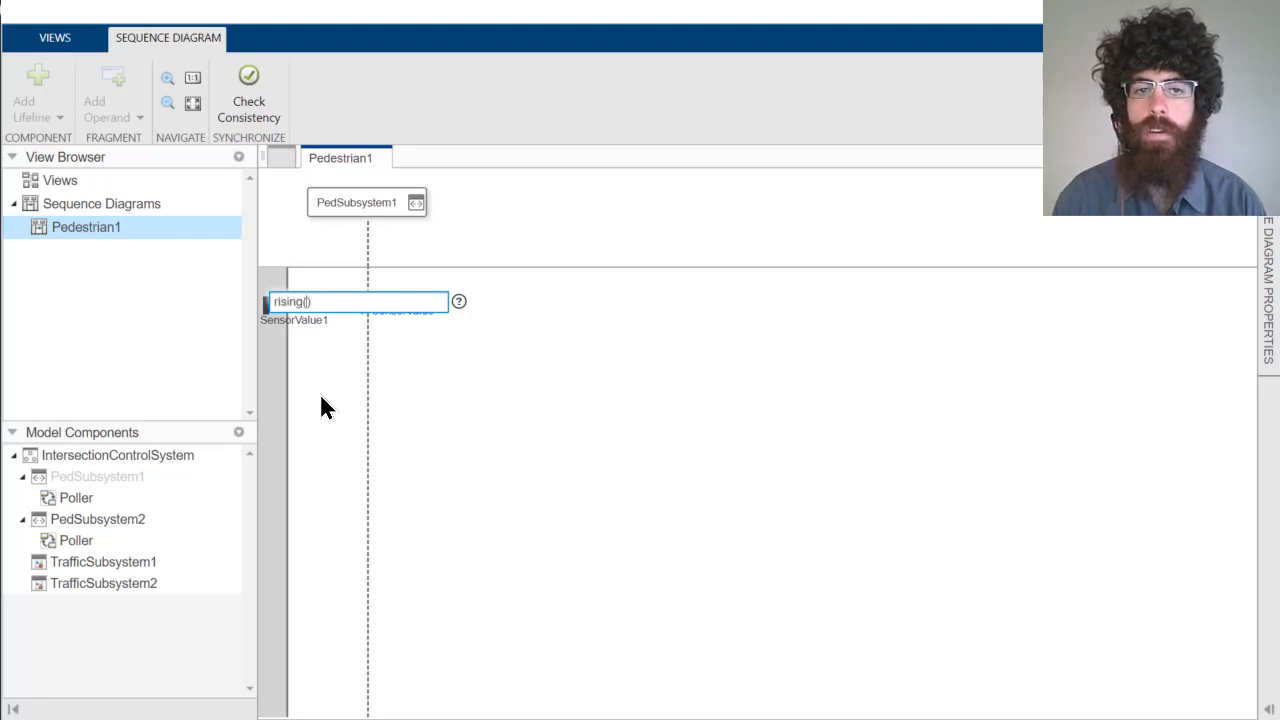
type(" - 1")
key("Return")
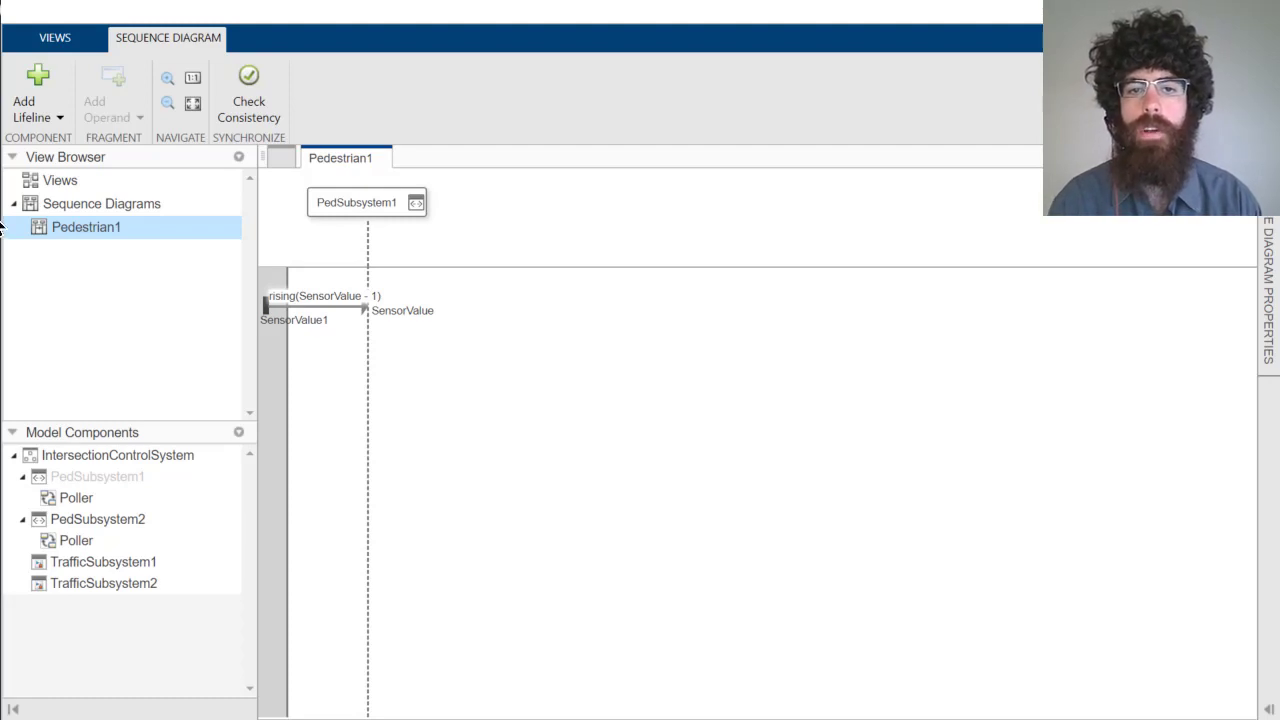
Add an IntersectionSubsystem lifeline with a Controller child lifeline
left_click(51, 69)
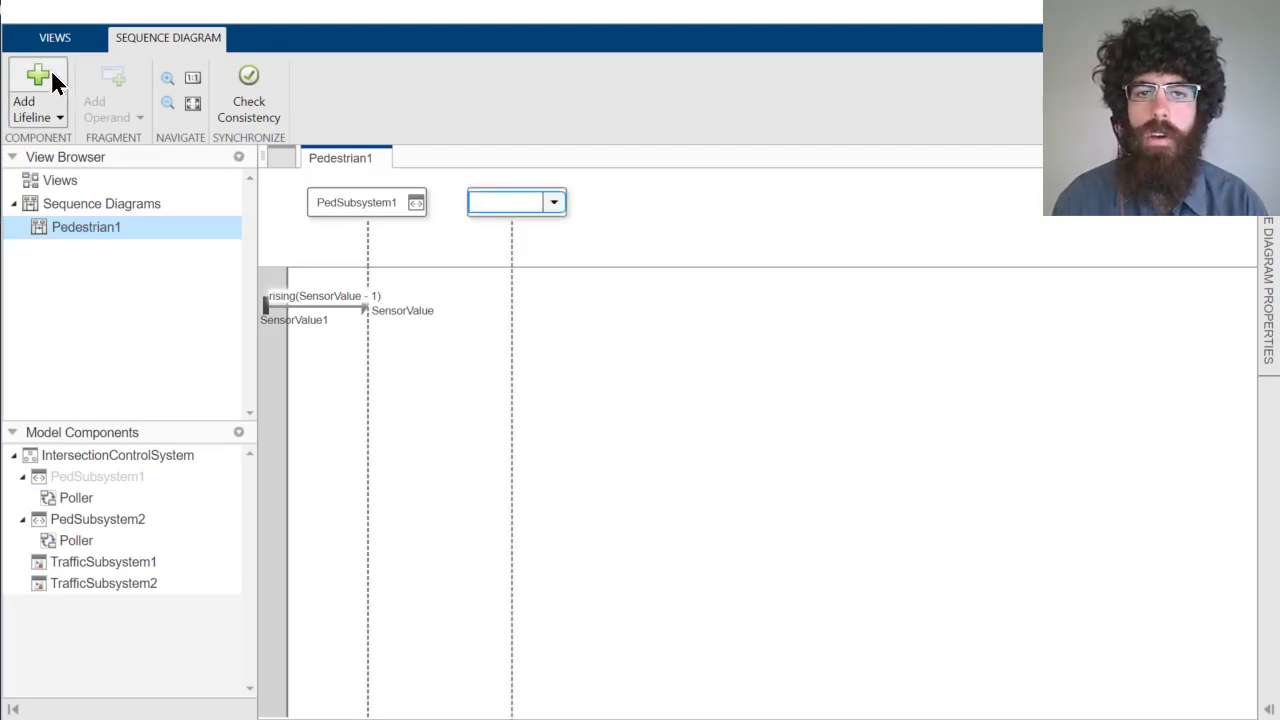
type("Intersection")
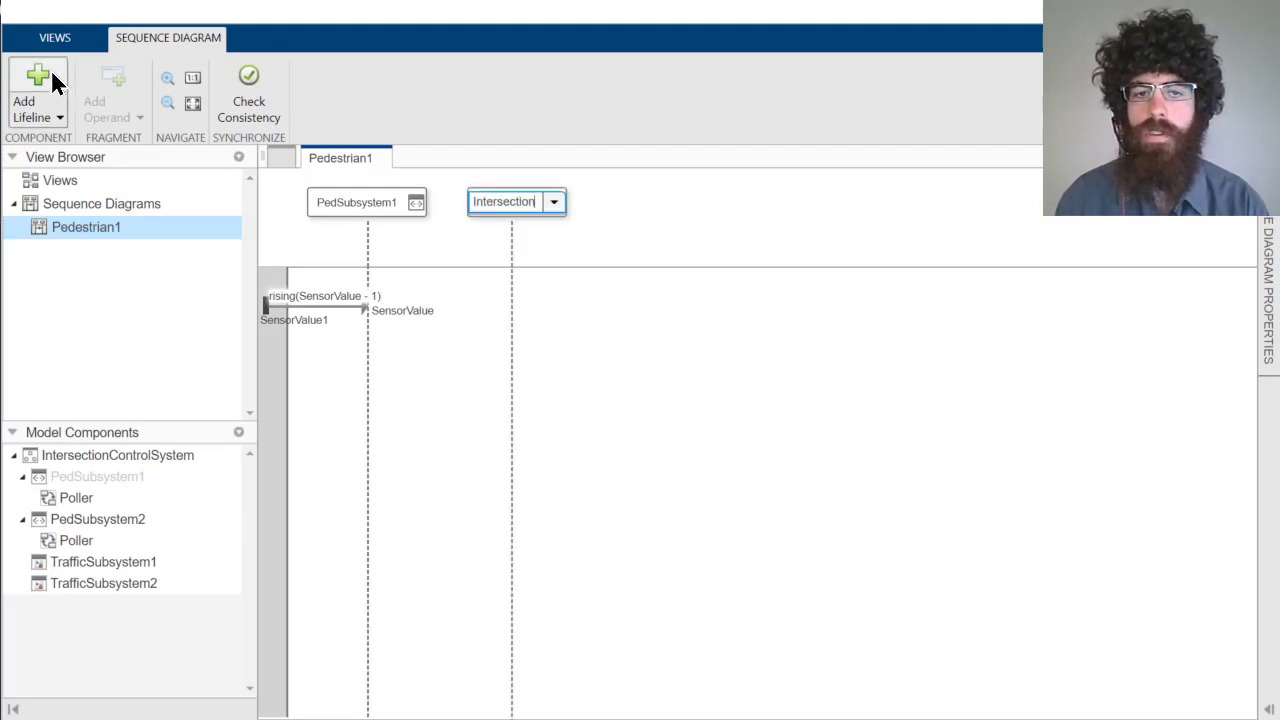
type("Subsystem")
key("Return")
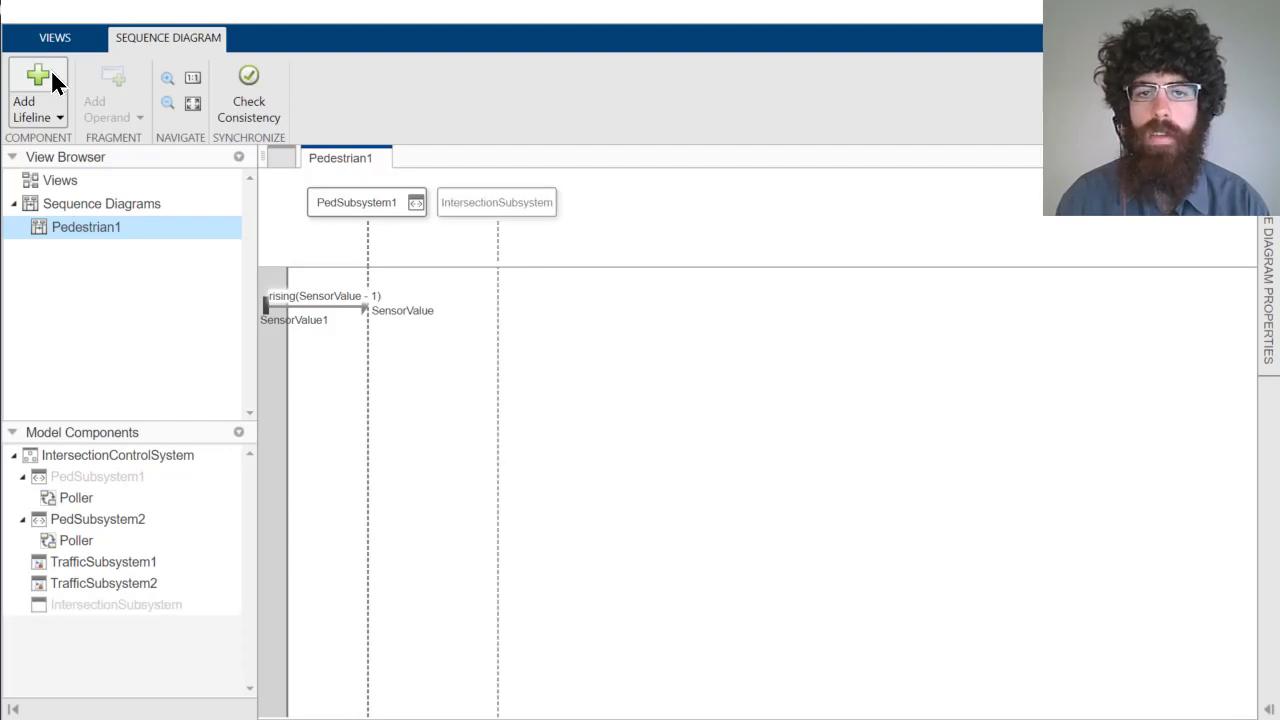
left_click(445, 202)
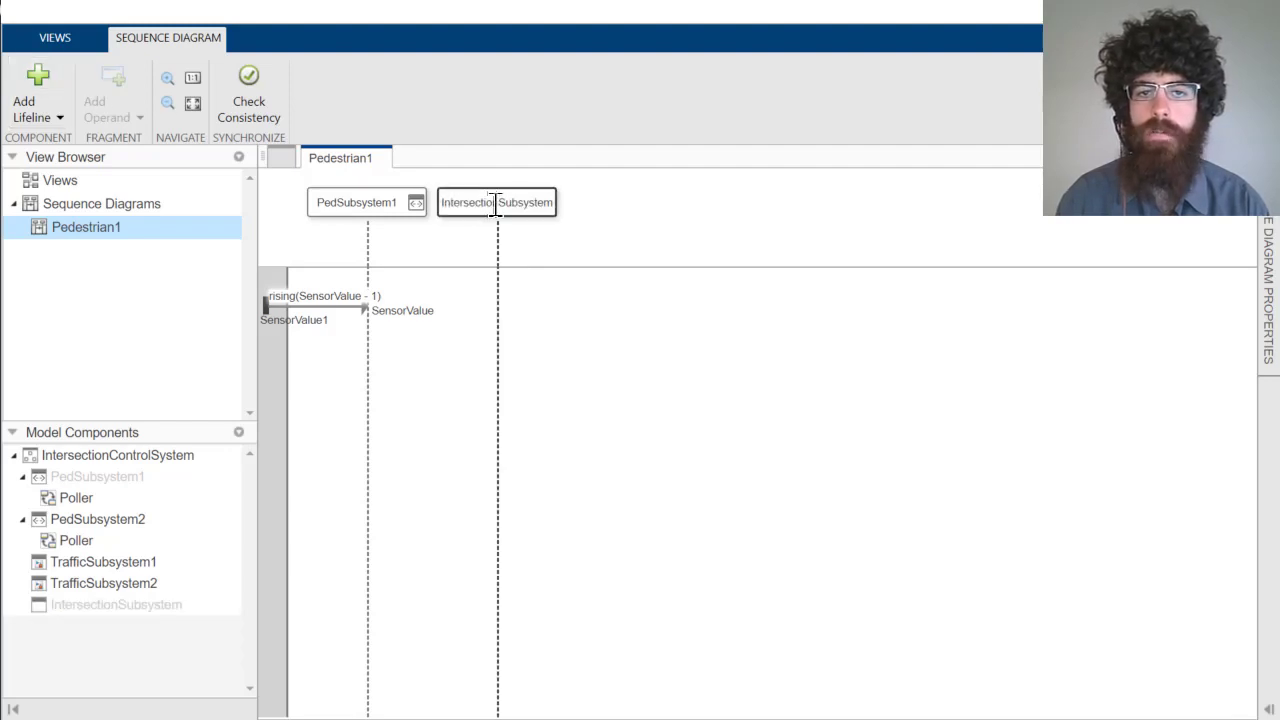
left_click(60, 115)
left_click(79, 250)
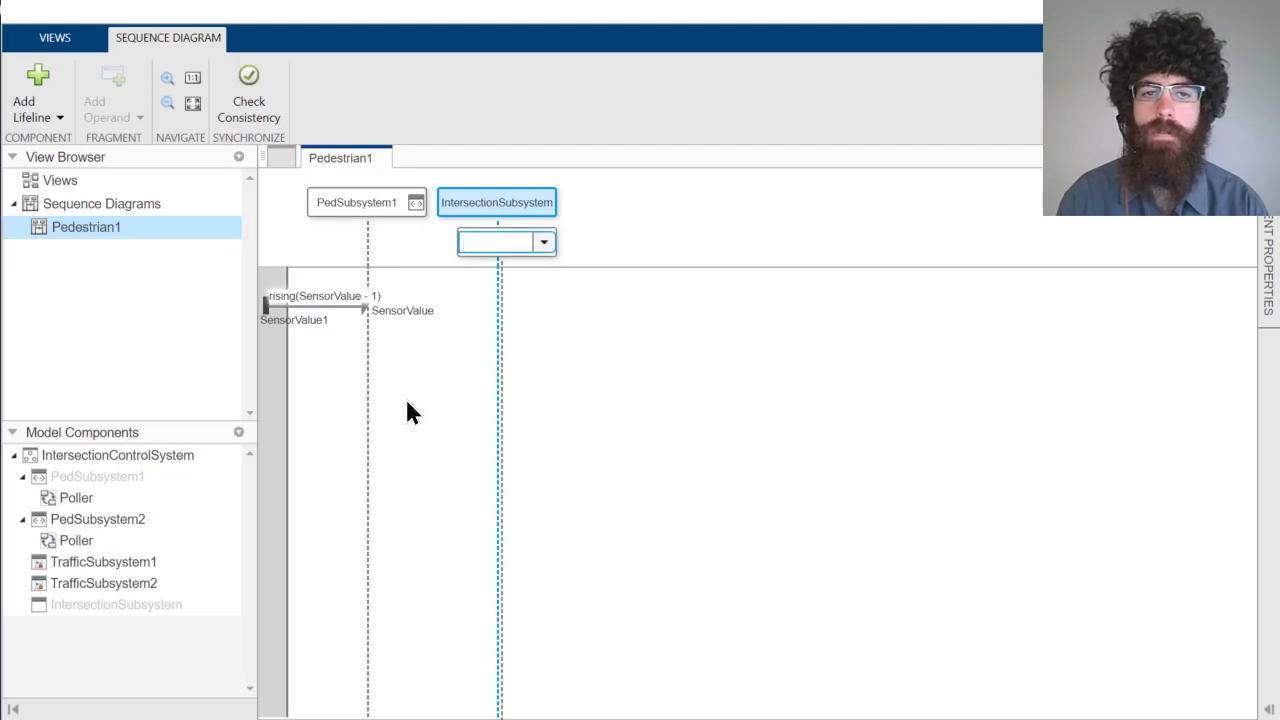
type("Controller")
key("Return")
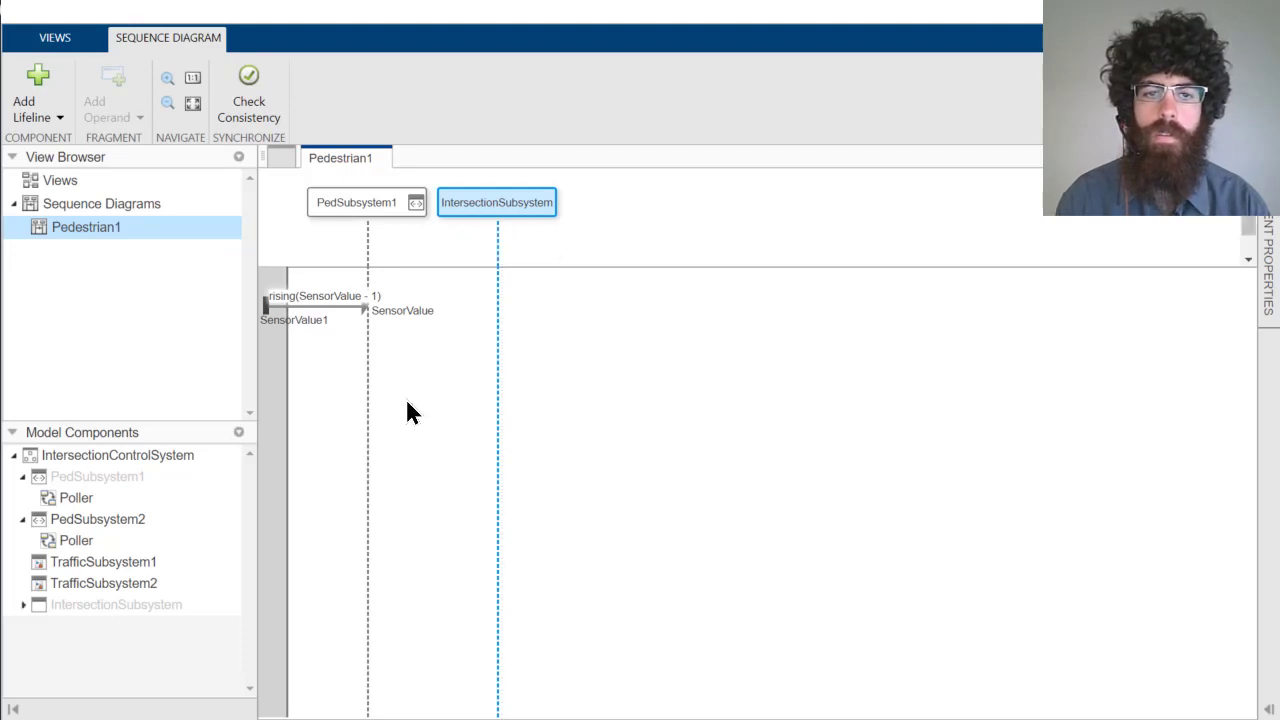
Draw a message from PedSubsystem1's Request port to Controller's Request1 port
left_click(407, 410)
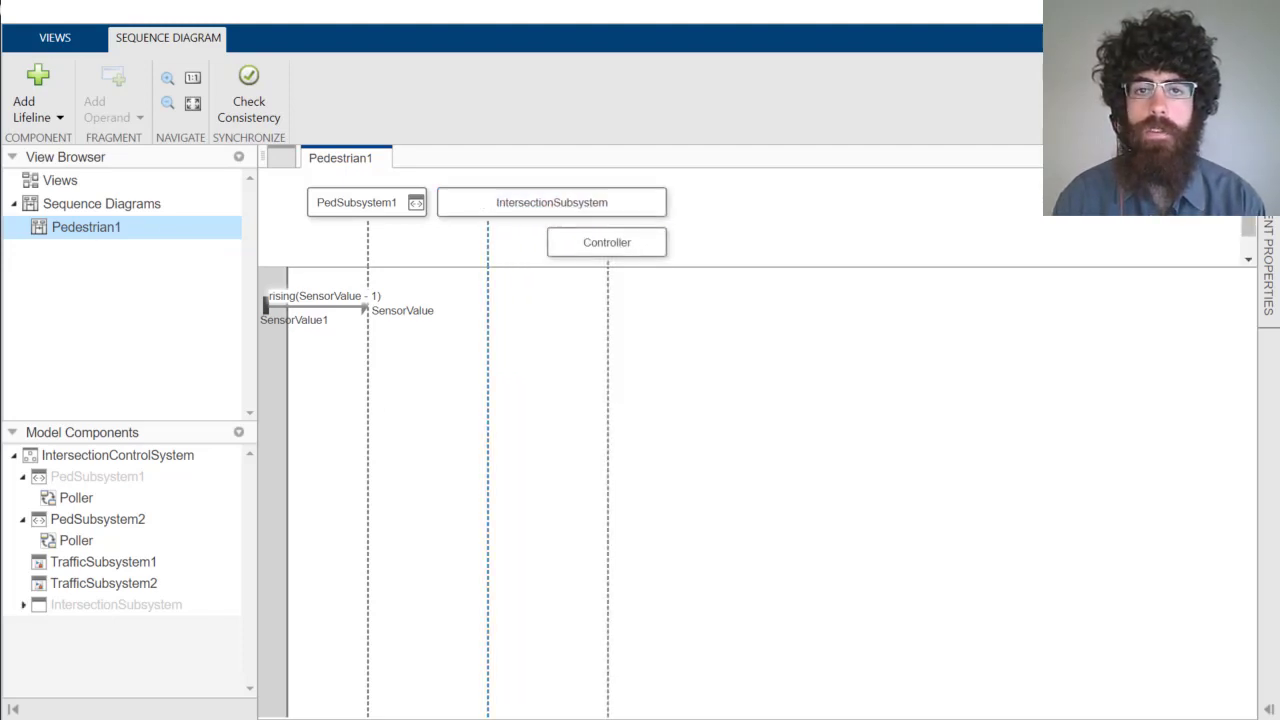
left_click_drag(362, 345, 600, 372)
type("Request1")
key("Tab")
type("Reque")
key("Return")
Label the Request message Request1
left_click(450, 344)
left_click(486, 342)
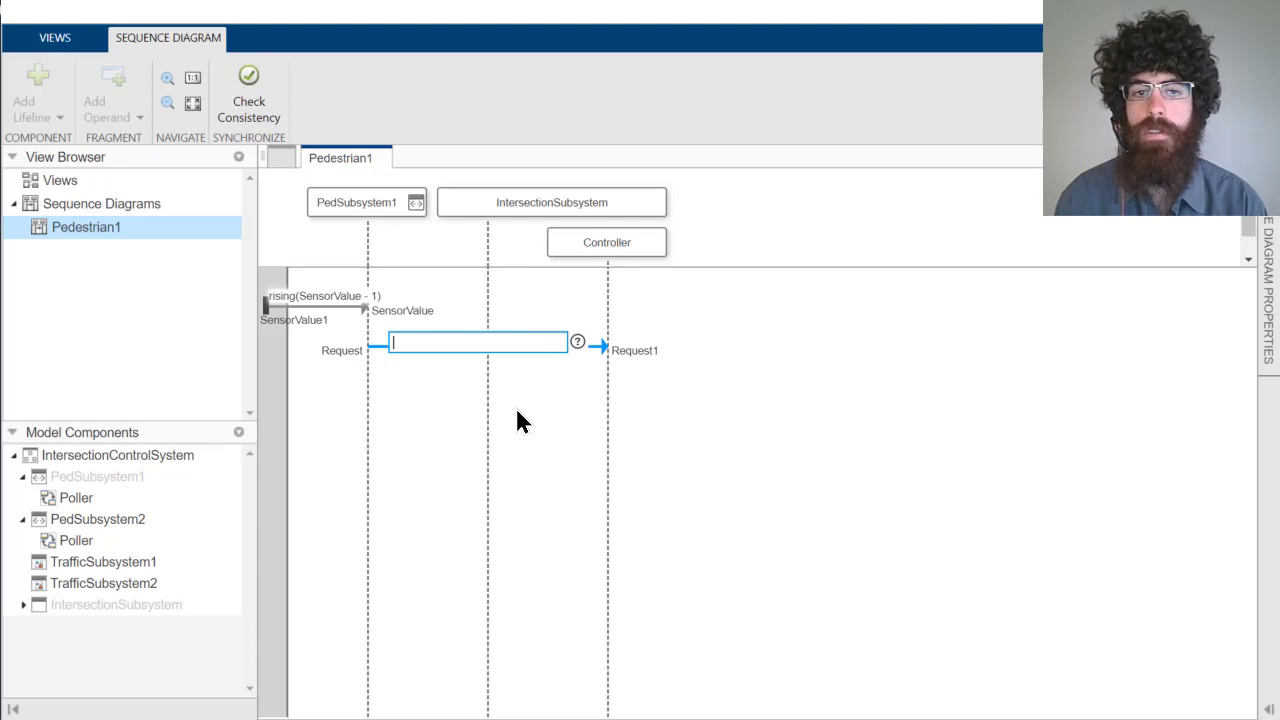
type("Request1")
key("Return")
left_click(551, 421)
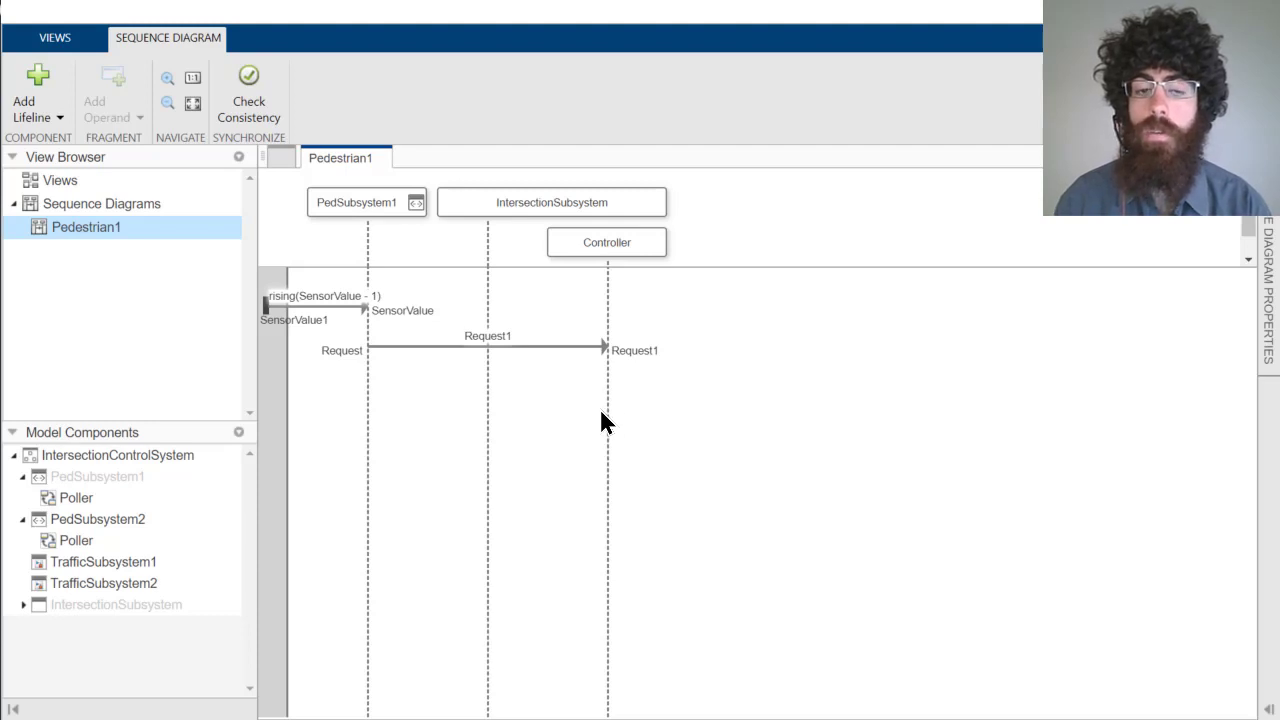
Add a Controller Ped1 to PedSubsystem1 LampCommand message labelled LampCommand [LampCommand == trafficColors.RED]
left_click_drag(608, 387, 369, 384)
type("Lamp")
key("Down")
key("Return")
type("Ped1")
key("Return")
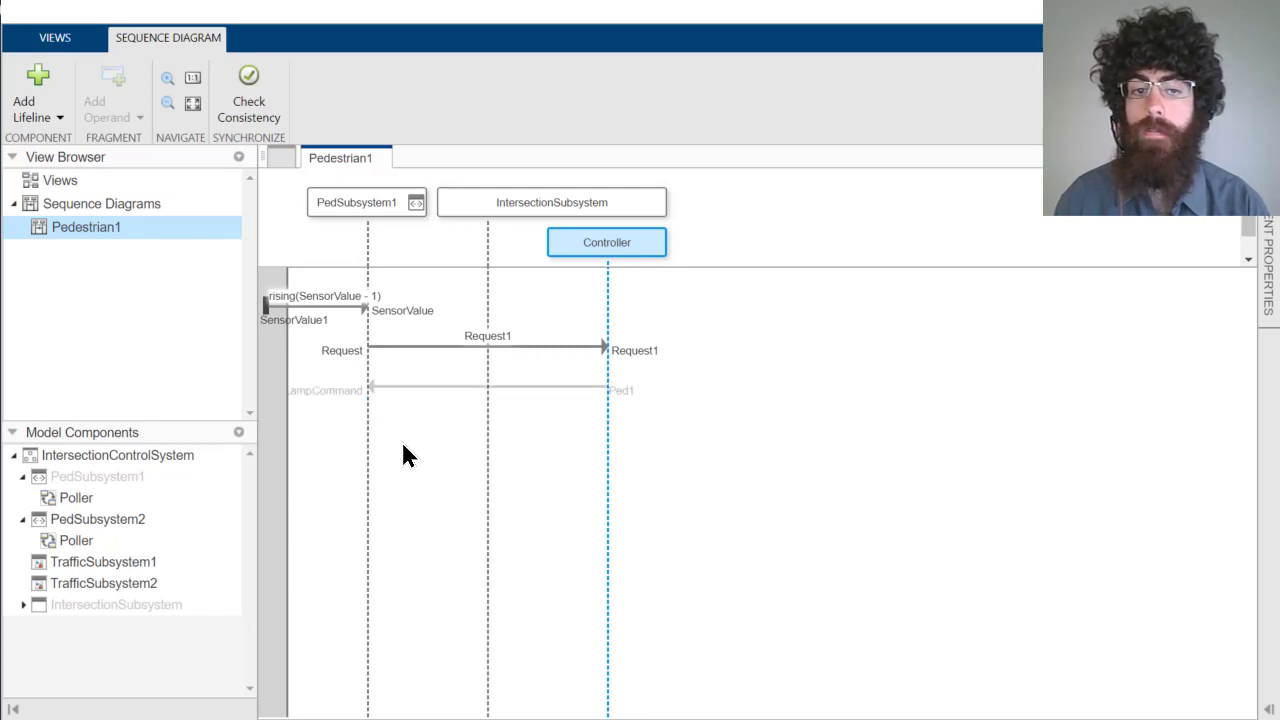
left_click(454, 386)
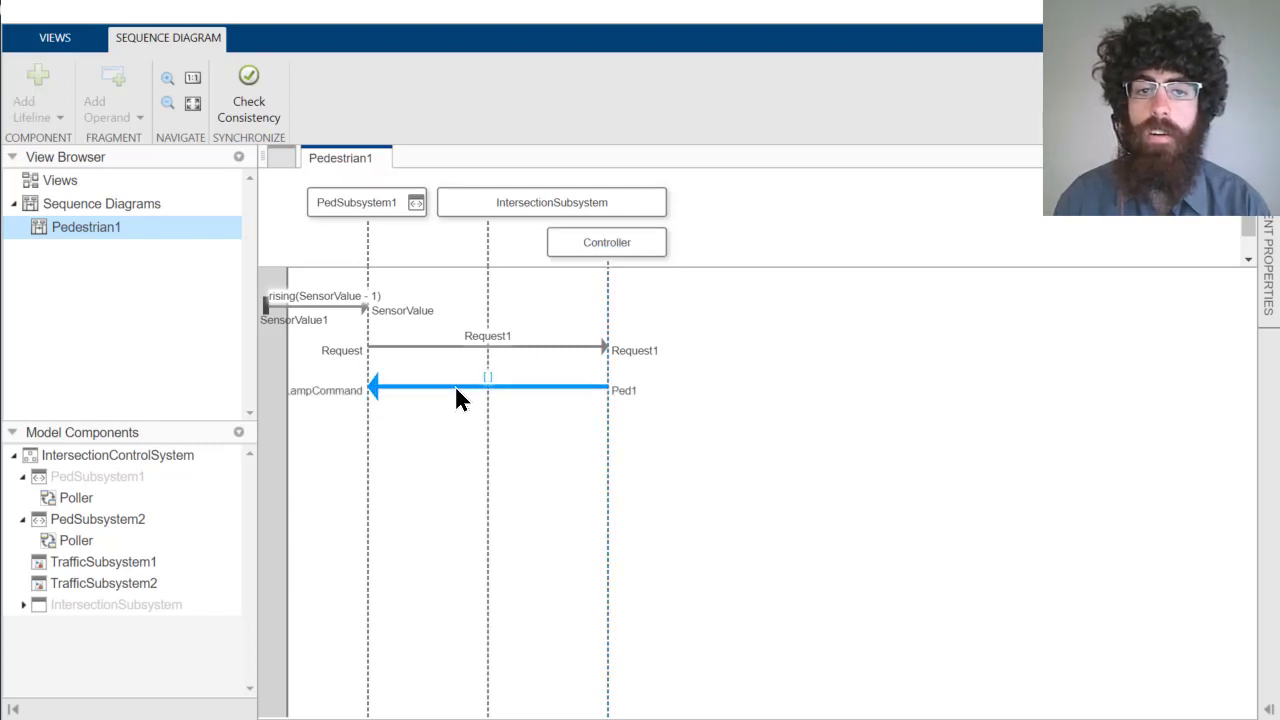
left_click(481, 377)
type("LampCommand[]")
type("LampComand ==")
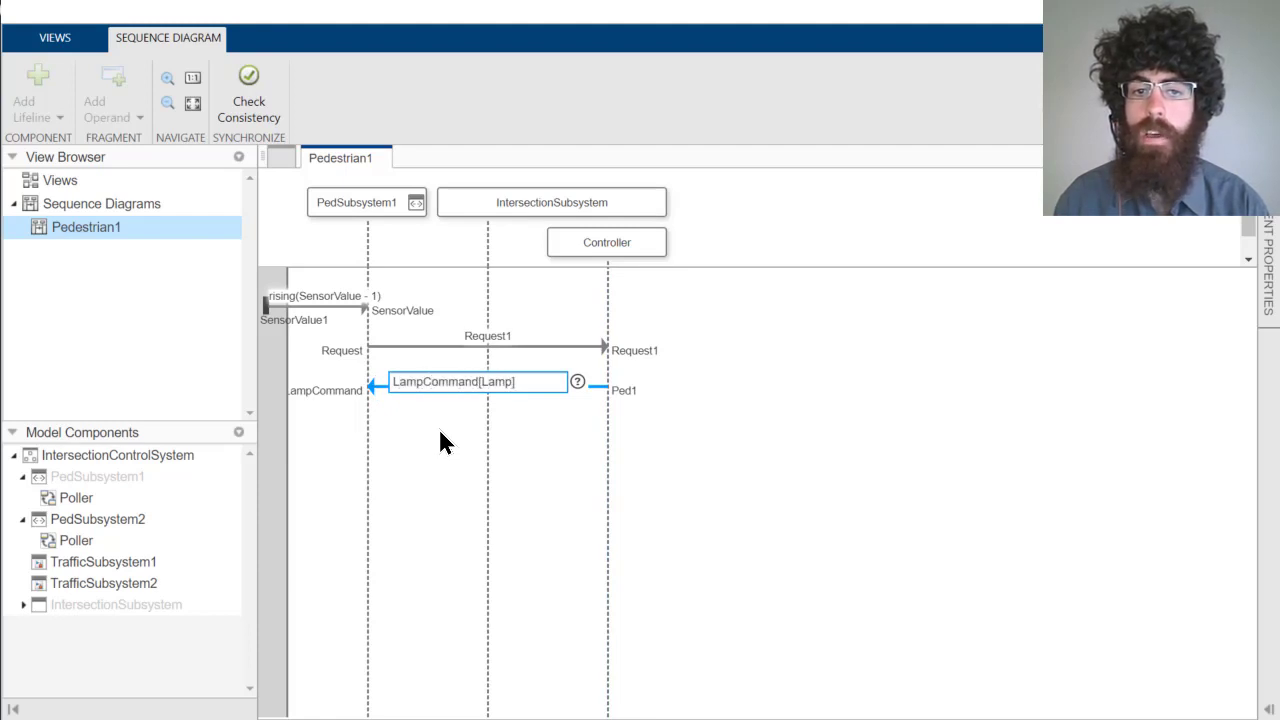
type(" trafficC")
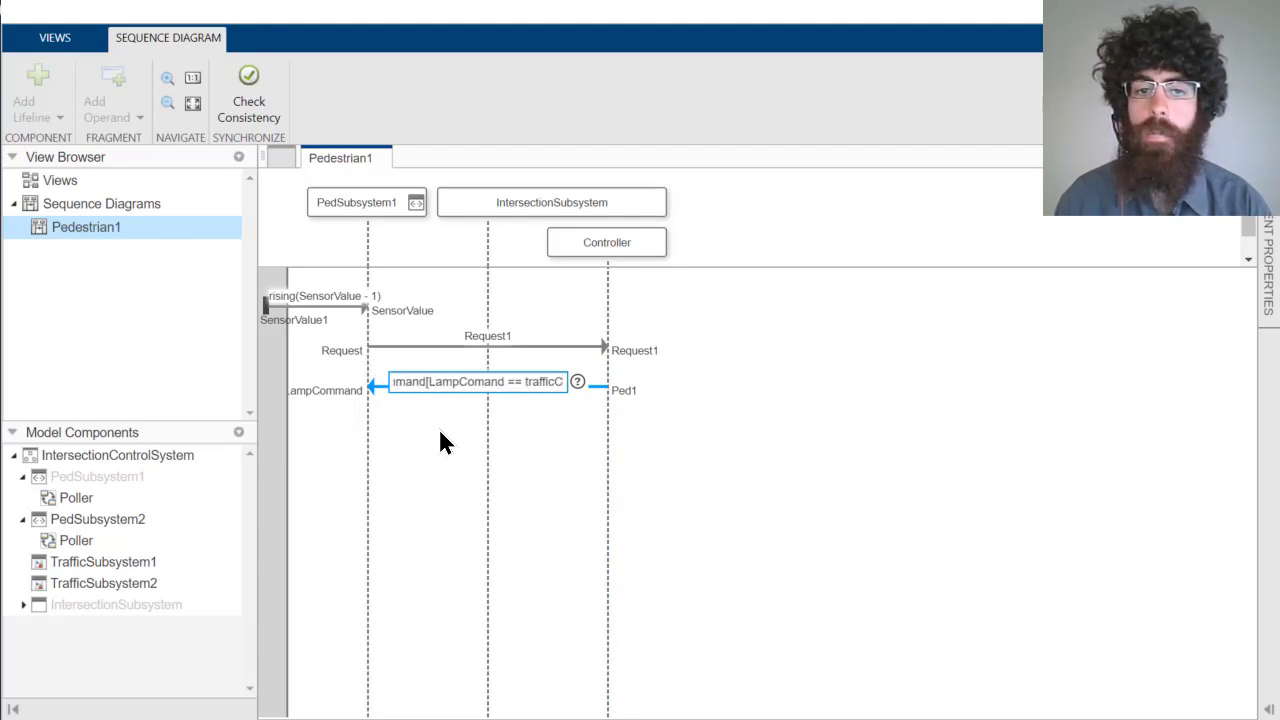
type("olors.RED")
left_click(439, 428)
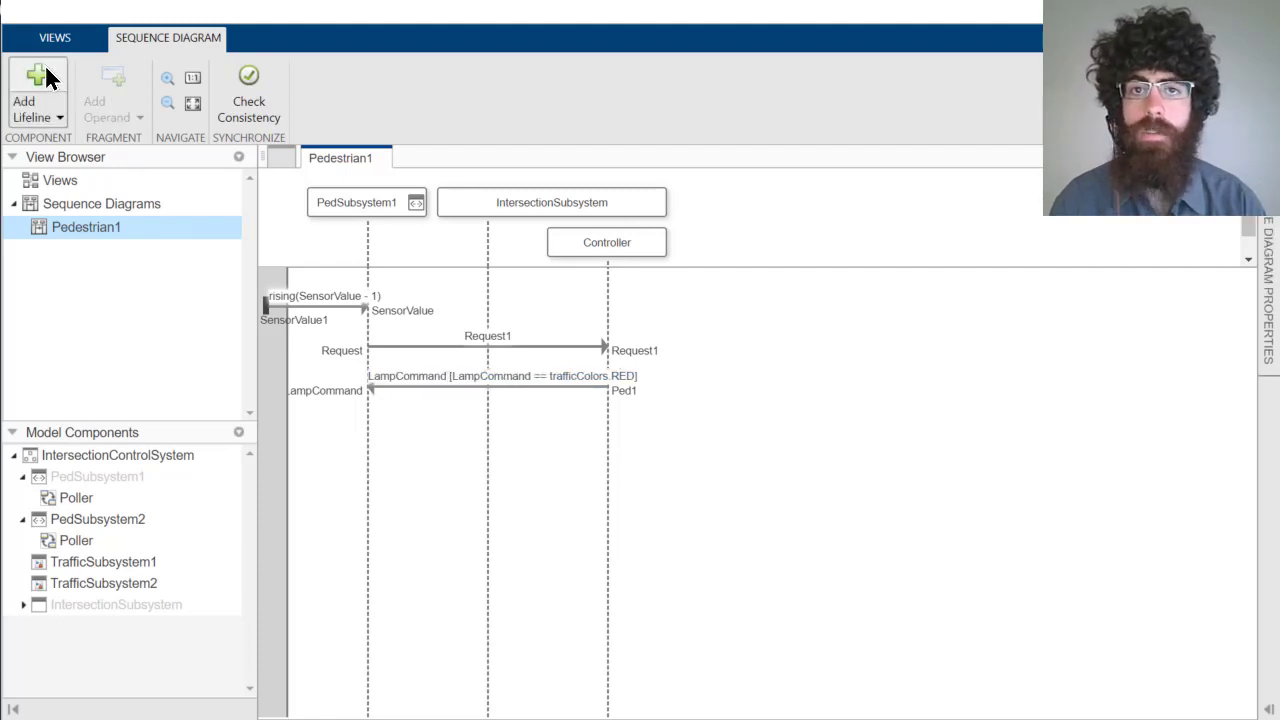
Add TrafficSubsystem1 and TrafficSubsystem2 lifelines
left_click(42, 72)
type("Tra")
key("Return")
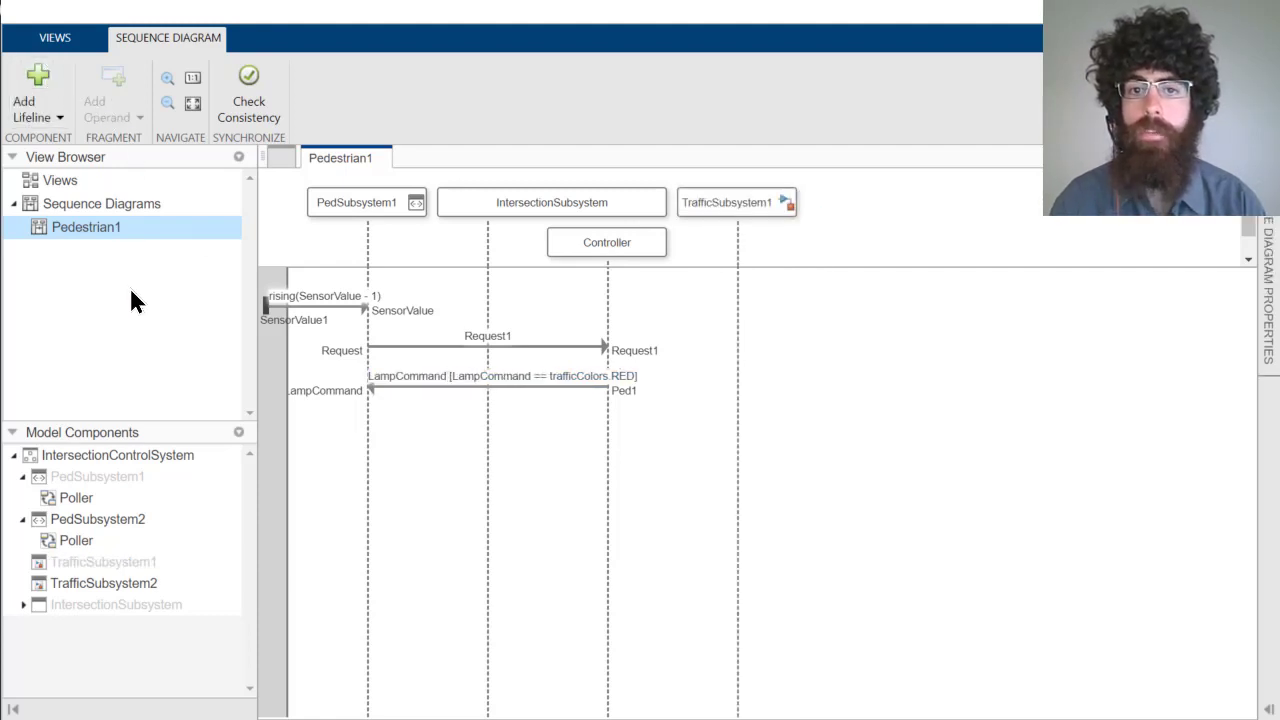
left_click(40, 80)
type("Traff")
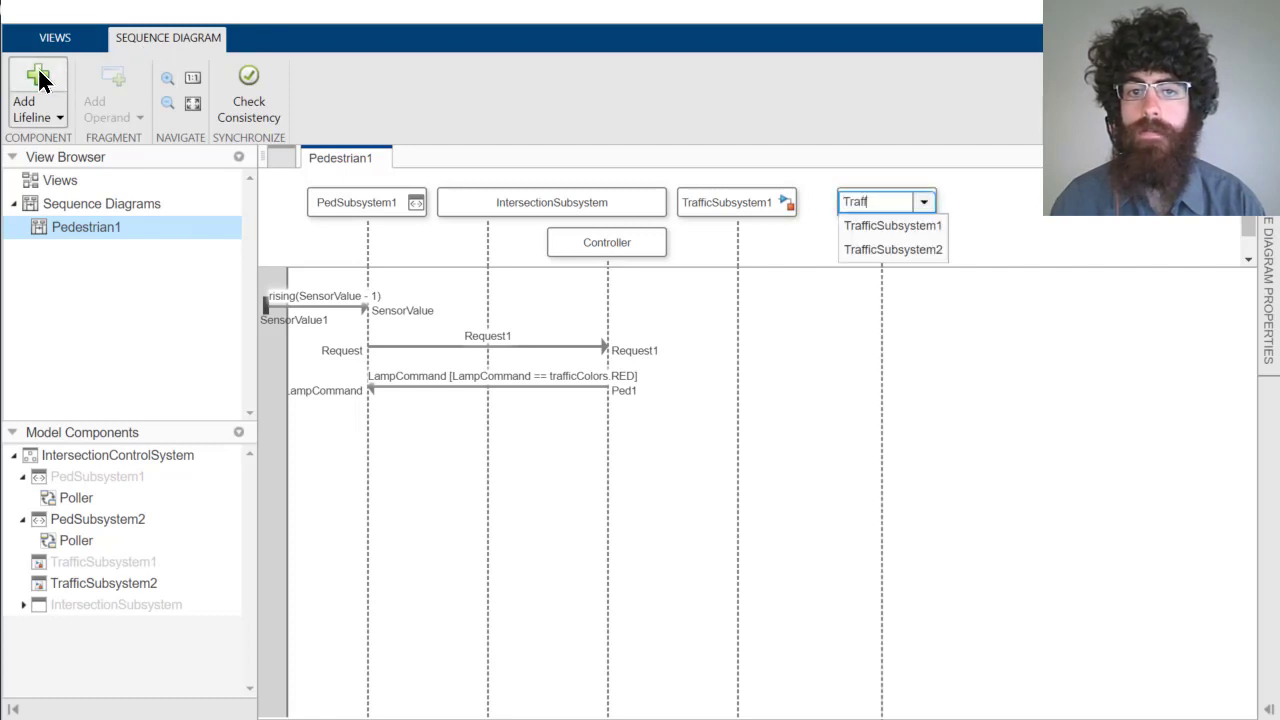
key("Down")
key("Down")
key("Return")
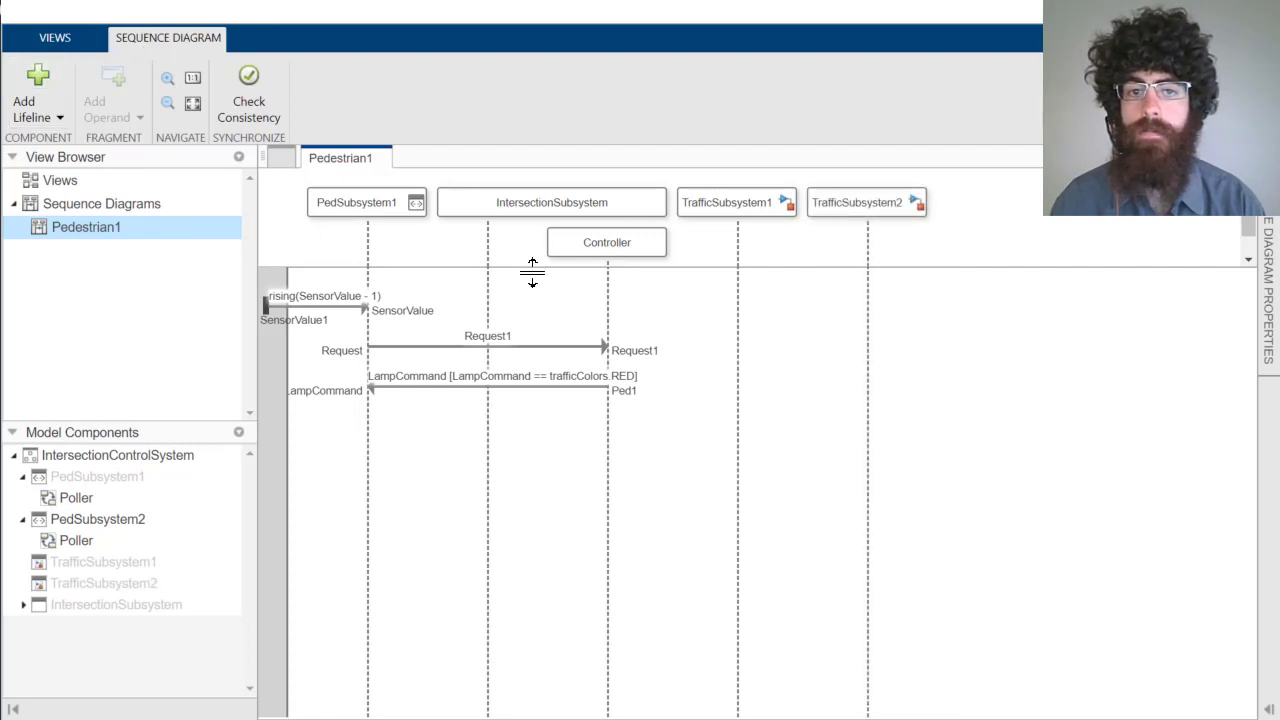
Draw a TS1-to-Commands message from Controller to TrafficSubsystem1 labelled Commands.Stop
left_click_drag(607, 412, 739, 413)
type("Comm")
key("Down")
key("Return")
type("TS1")
key("Return")
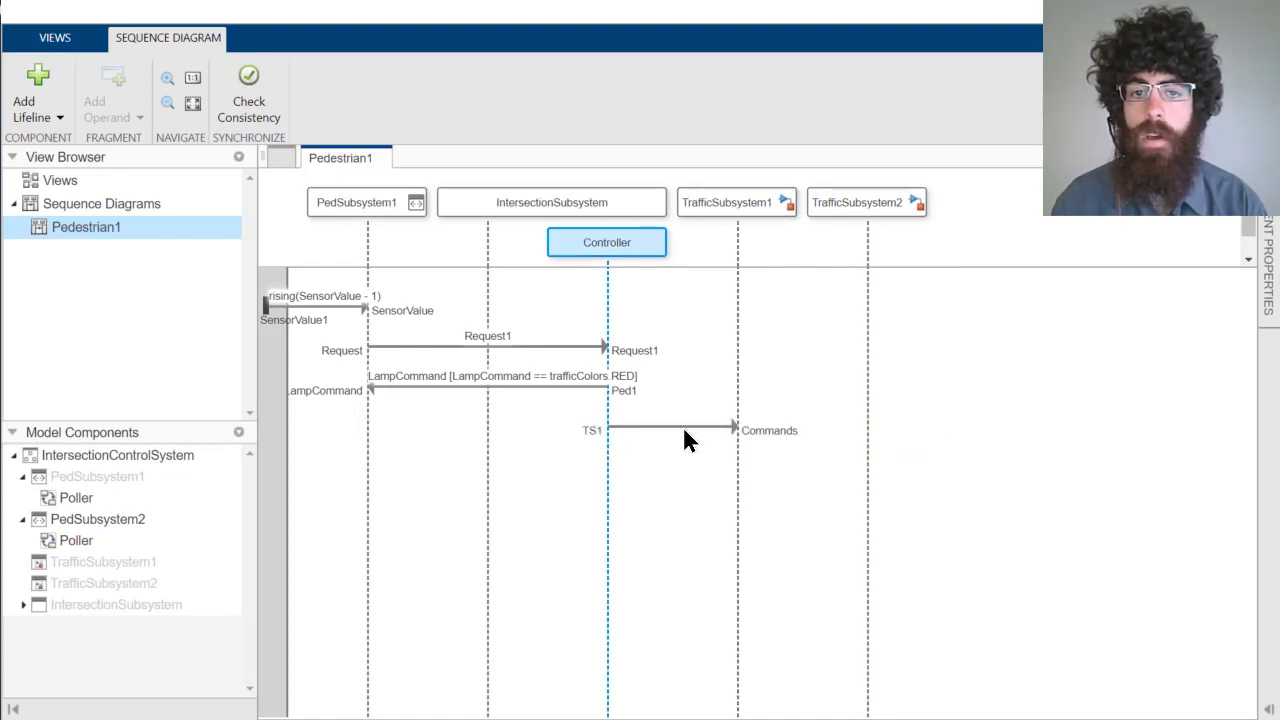
left_click(671, 427)
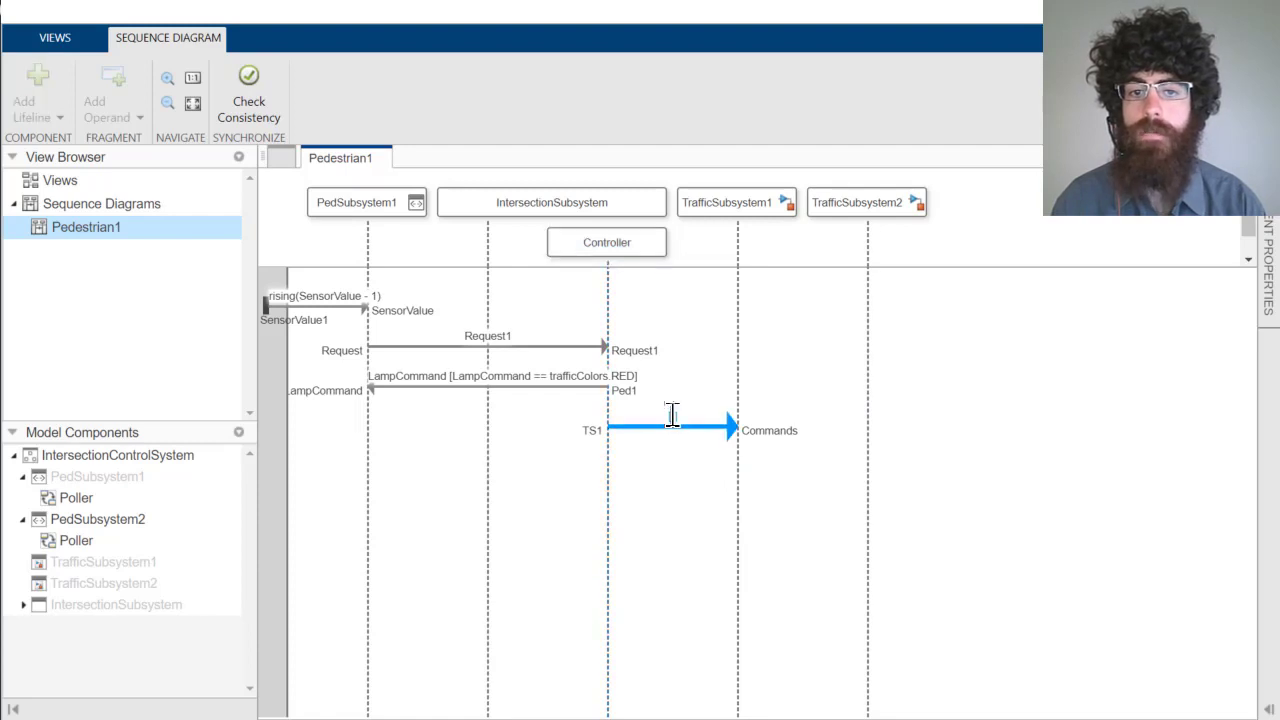
left_click(669, 428)
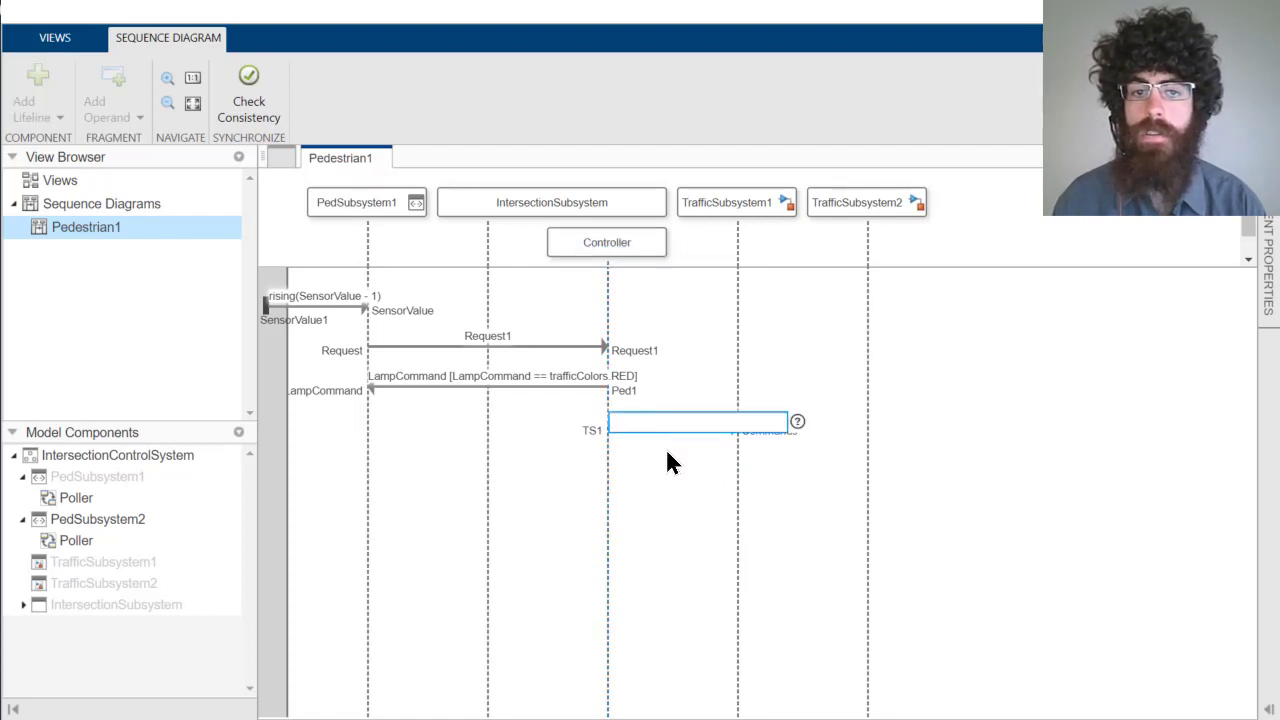
type("Commands")
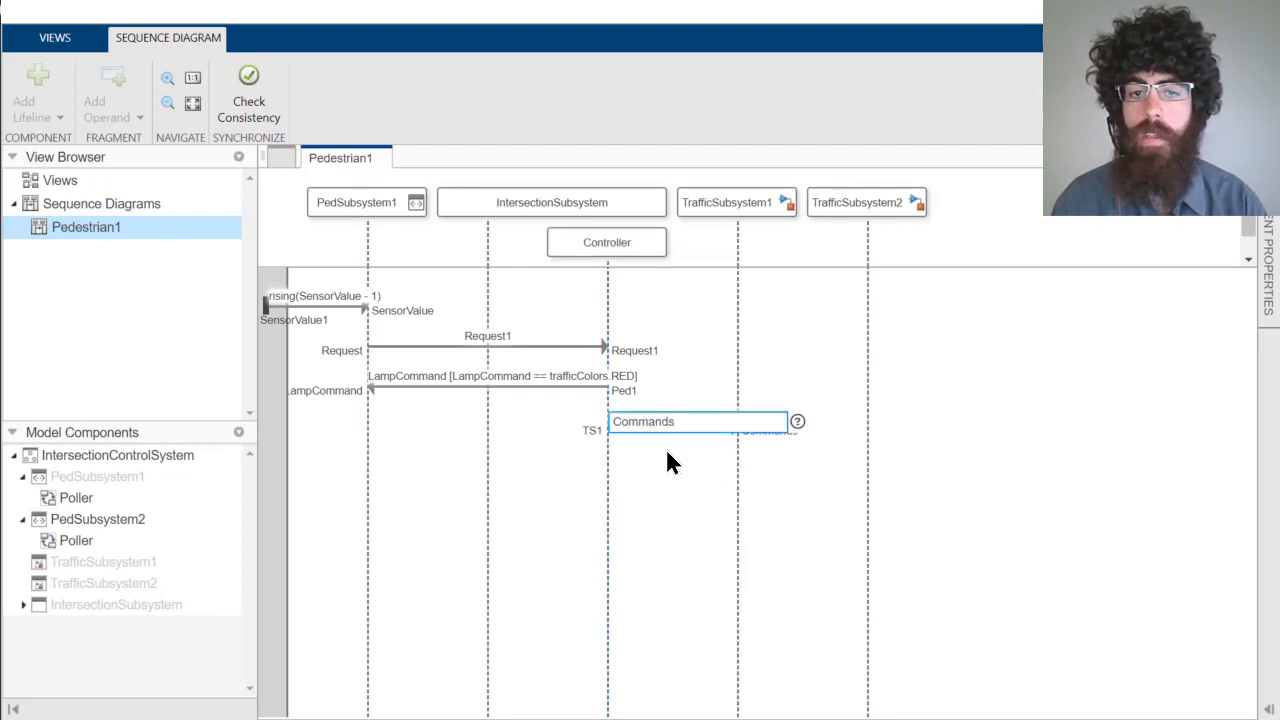
type(".Stop")
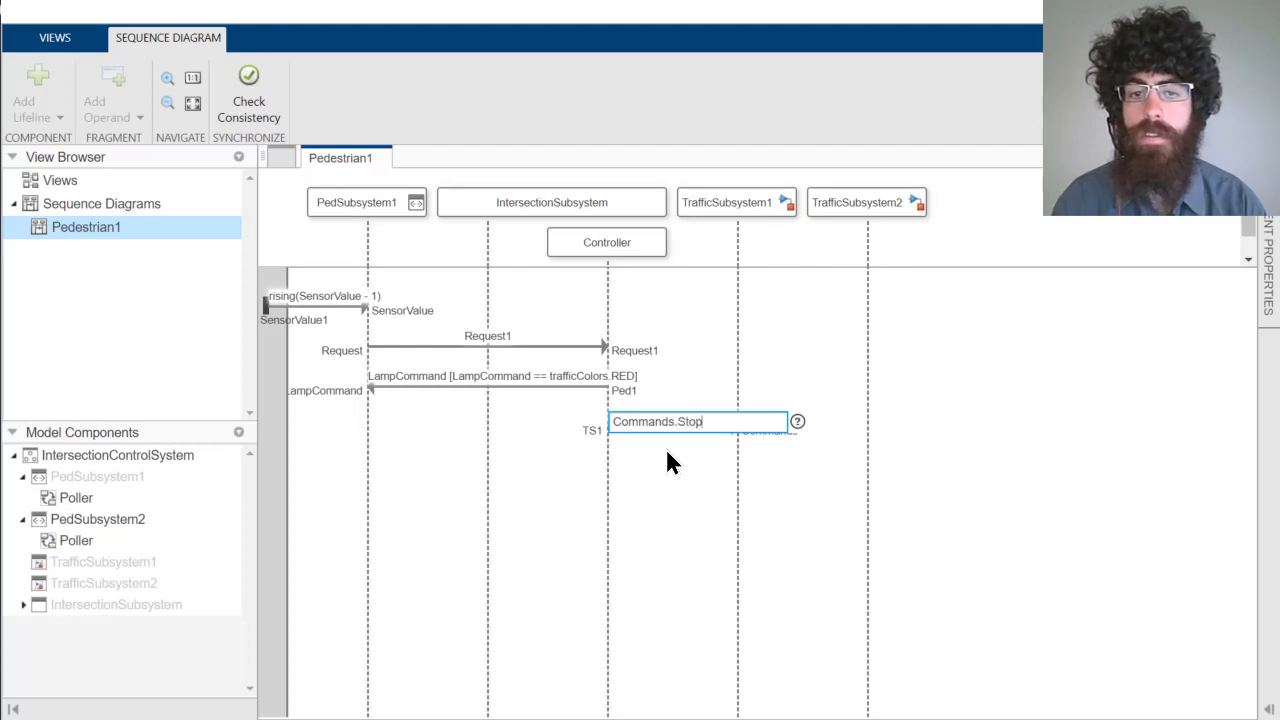
key("Return")
Add a Commands.Stop message from Controller's TS2 to TrafficSubsystem2, then start a TrafficSubsystem1 reply
left_click(655, 459)
left_click_drag(607, 456, 866, 537)
type("Commands")
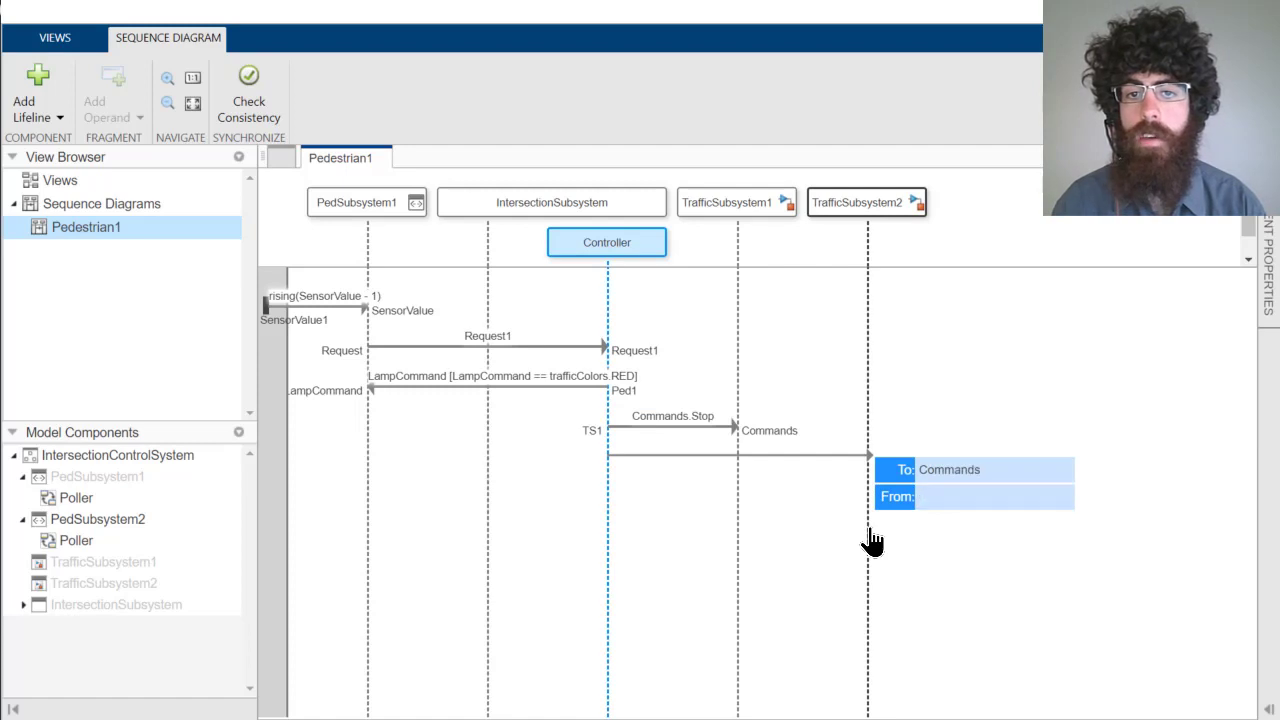
key("Escape")
left_click(723, 468)
left_click(737, 463)
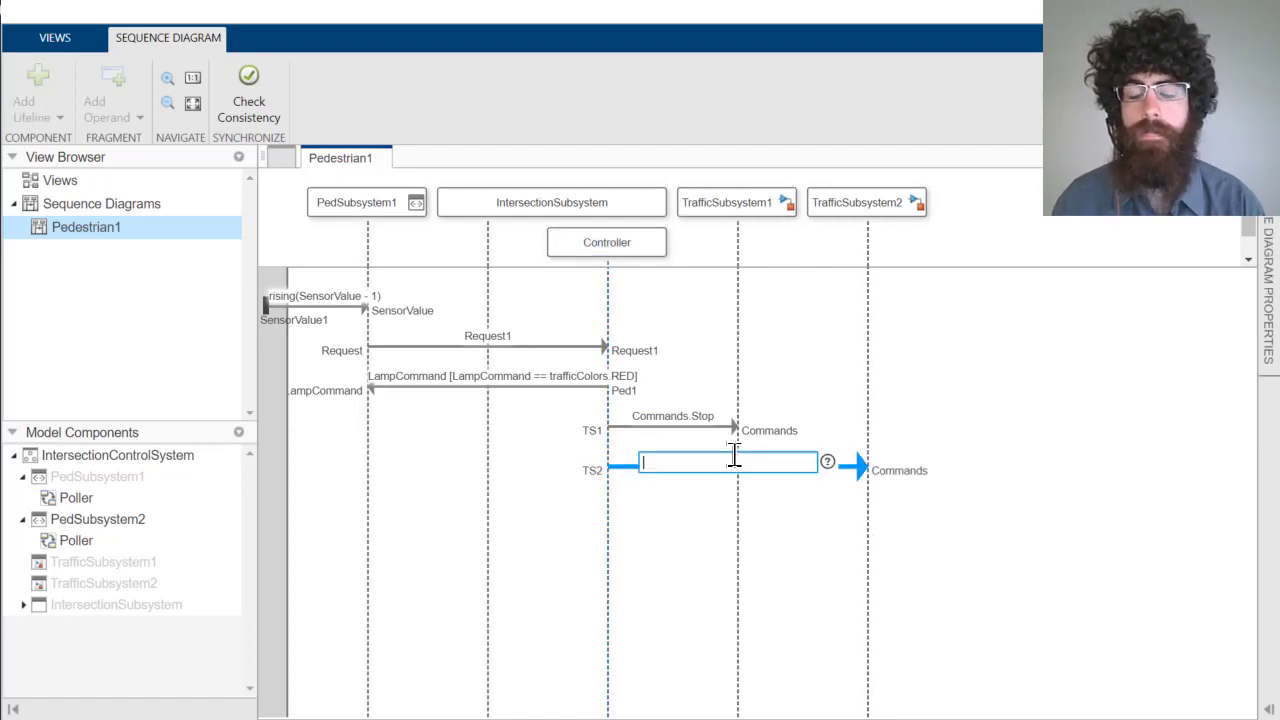
type("Commands.Stop")
key("Return")
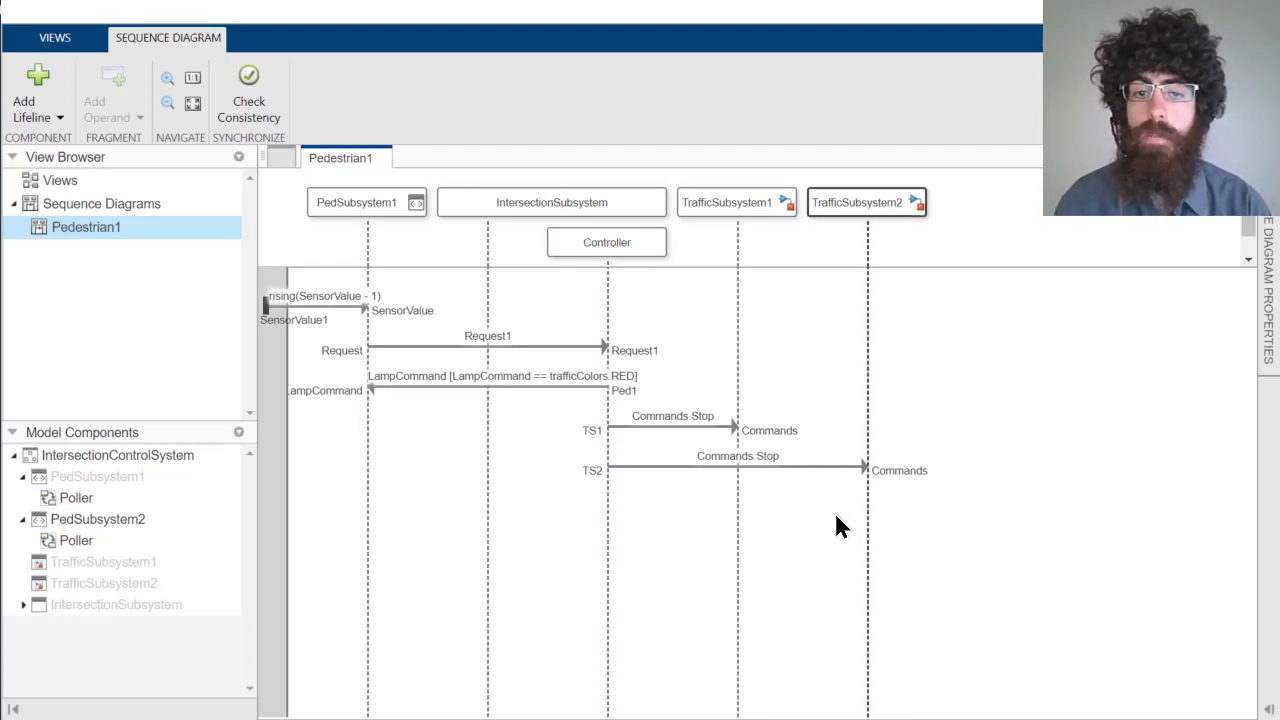
left_click_drag(738, 495, 609, 497)
Set the TrafficSubsystem1 reply to TS1Response/Stopped, labelled rising(TS1Response - 1)
type("TS1")
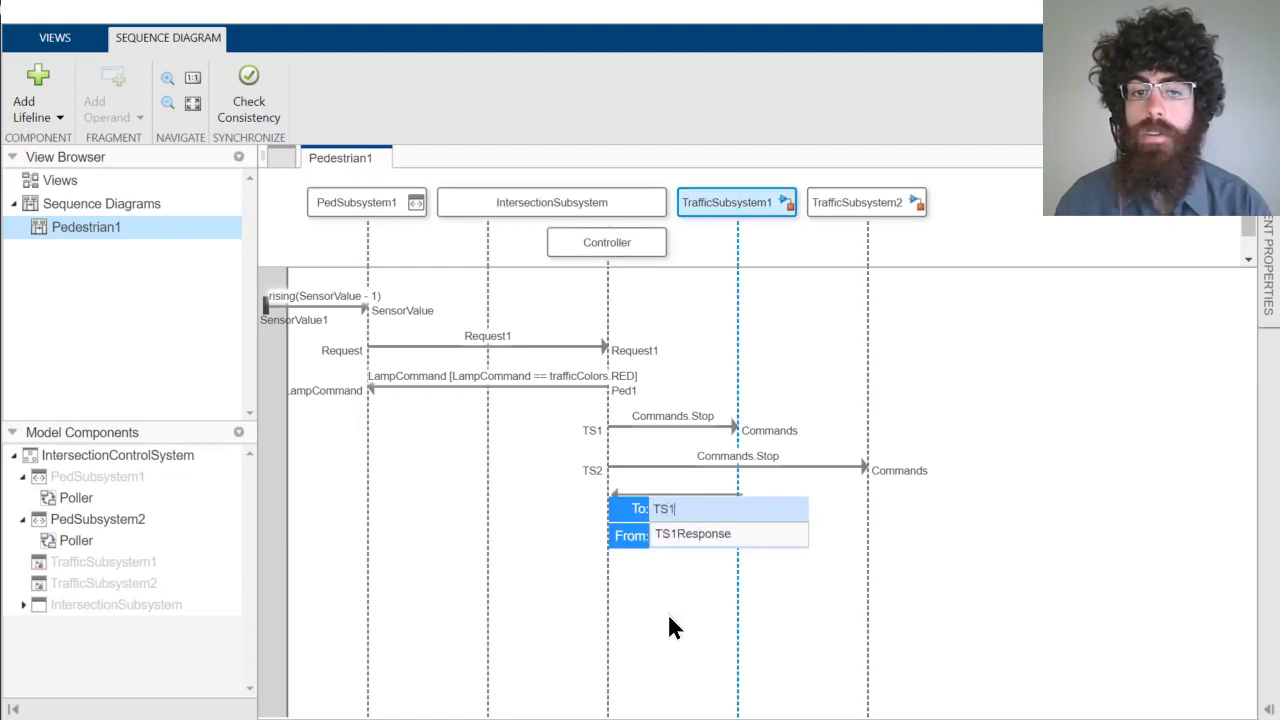
type("Response")
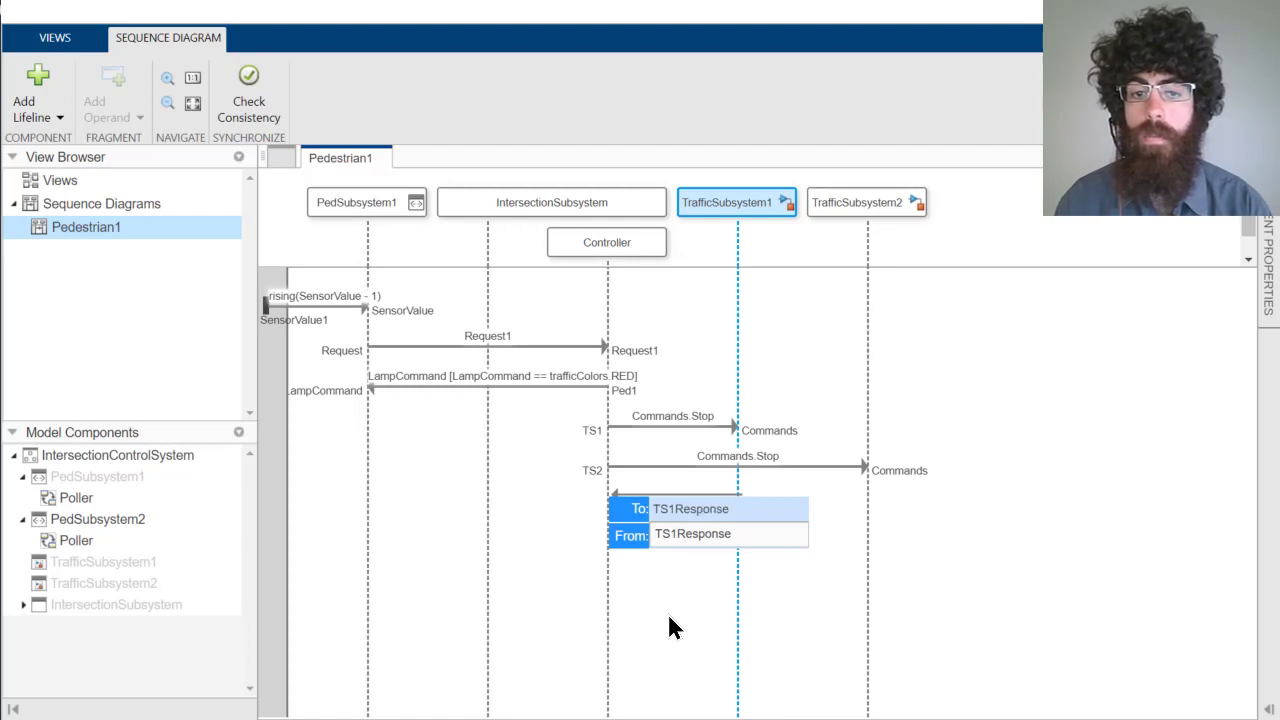
key("Return")
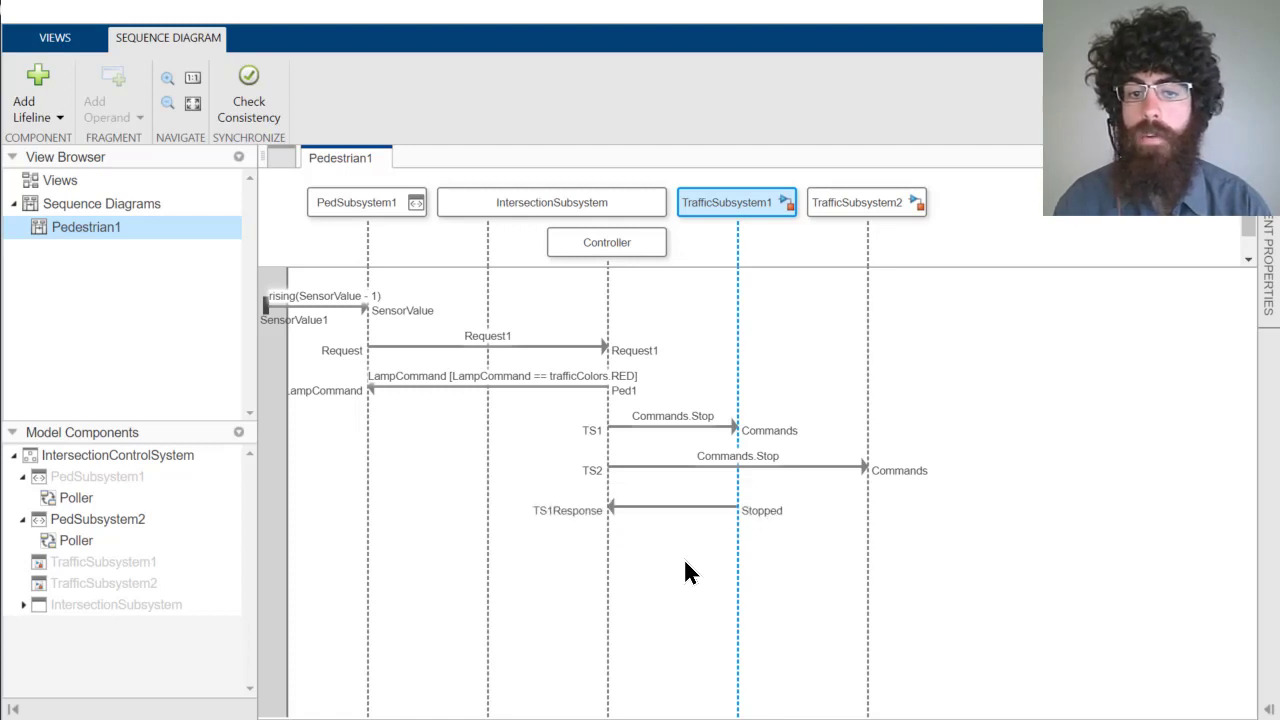
double_click(673, 506)
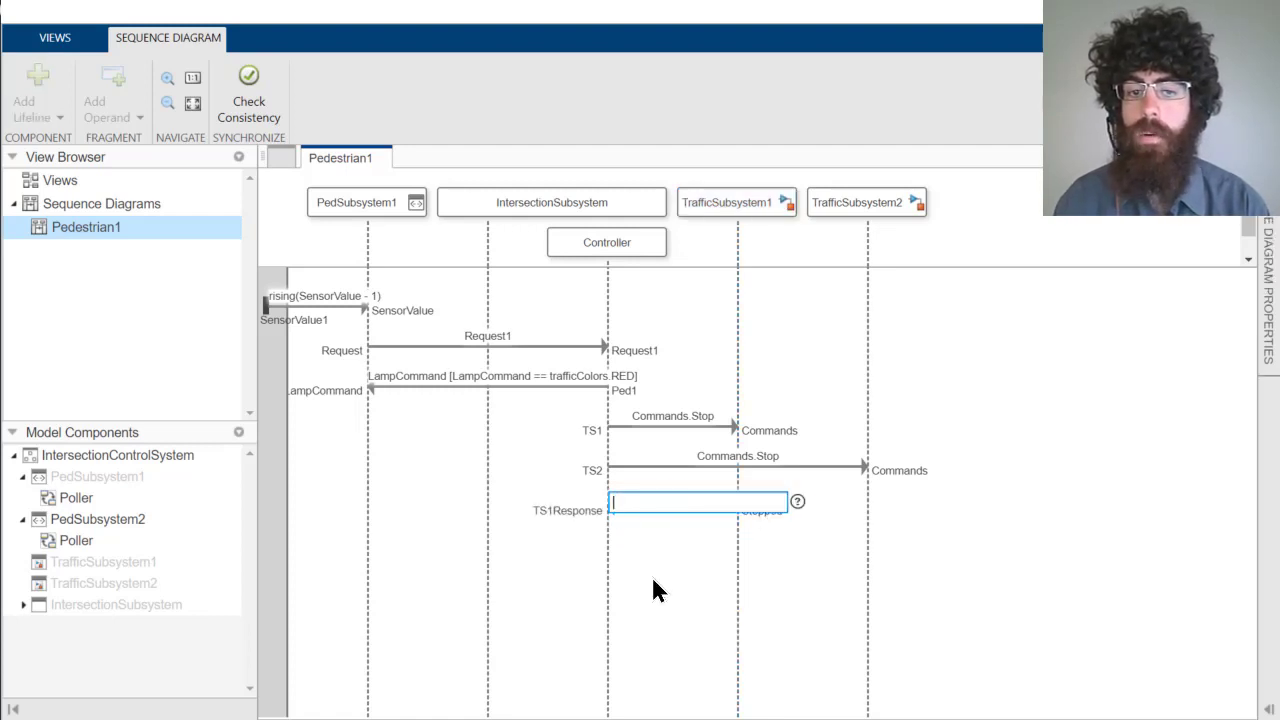
type("rising()")
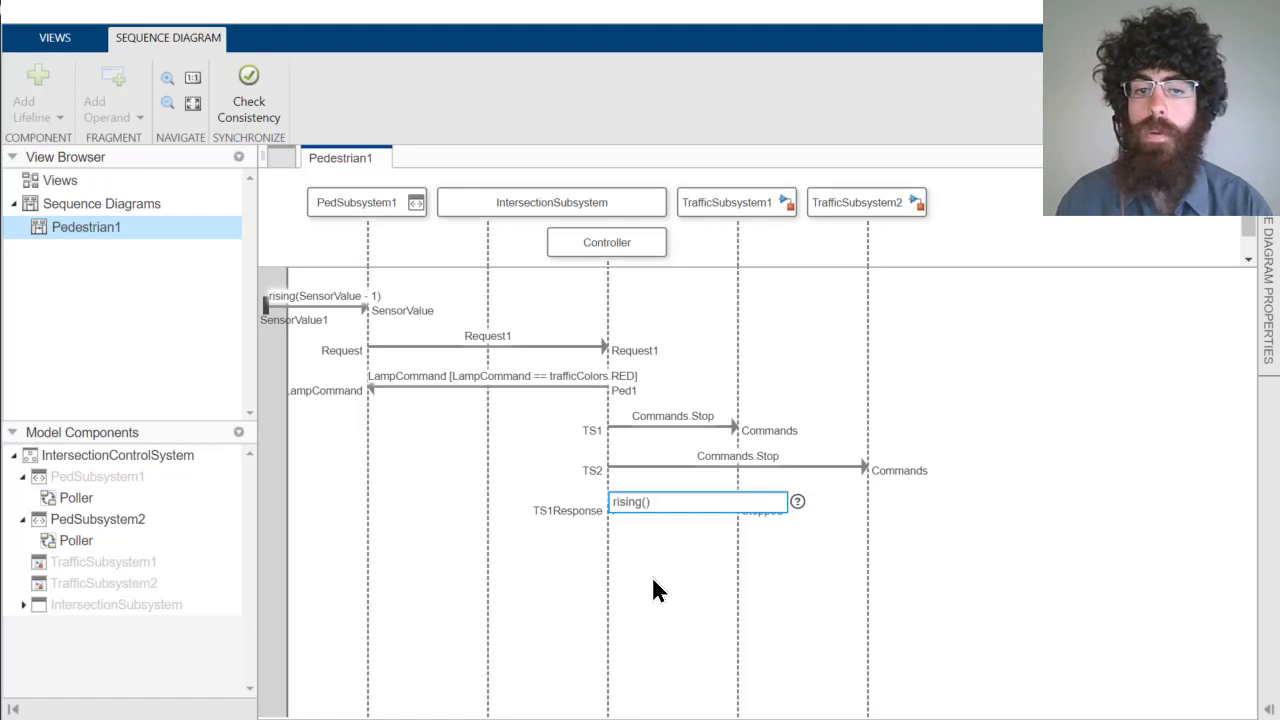
type("TS1Response -")
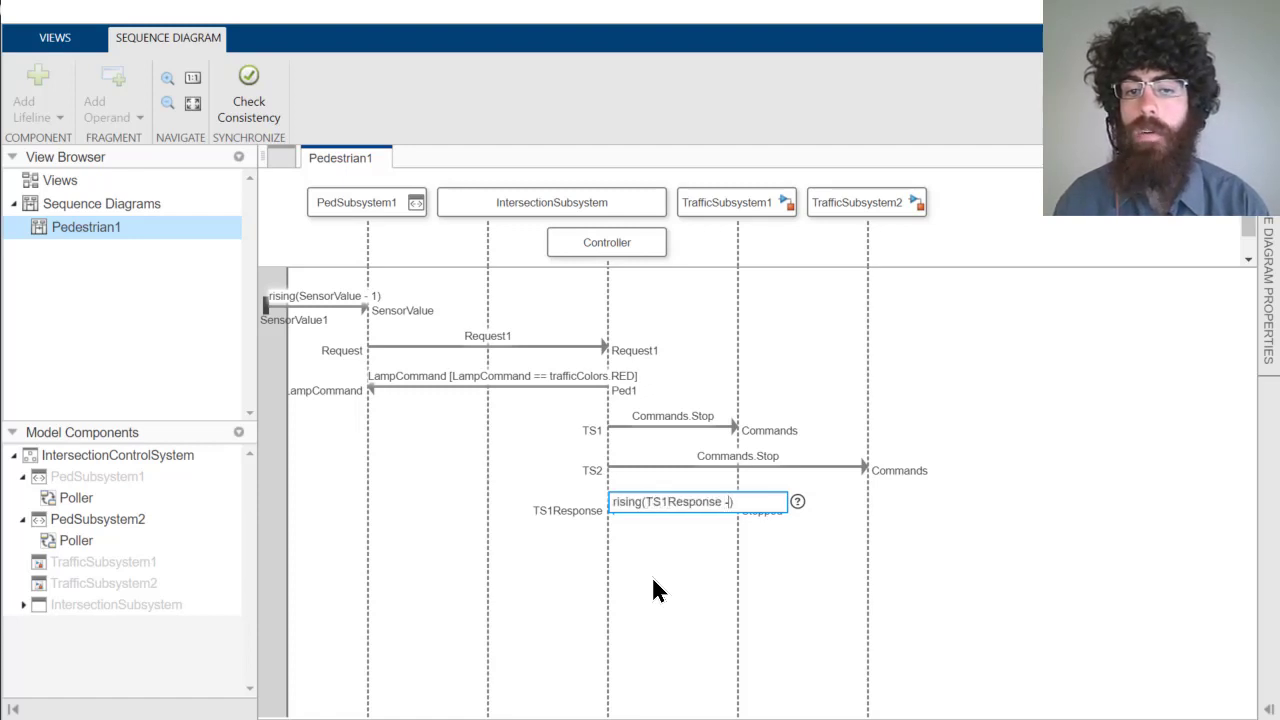
type(" 1")
key("Return")
left_click(652, 580)
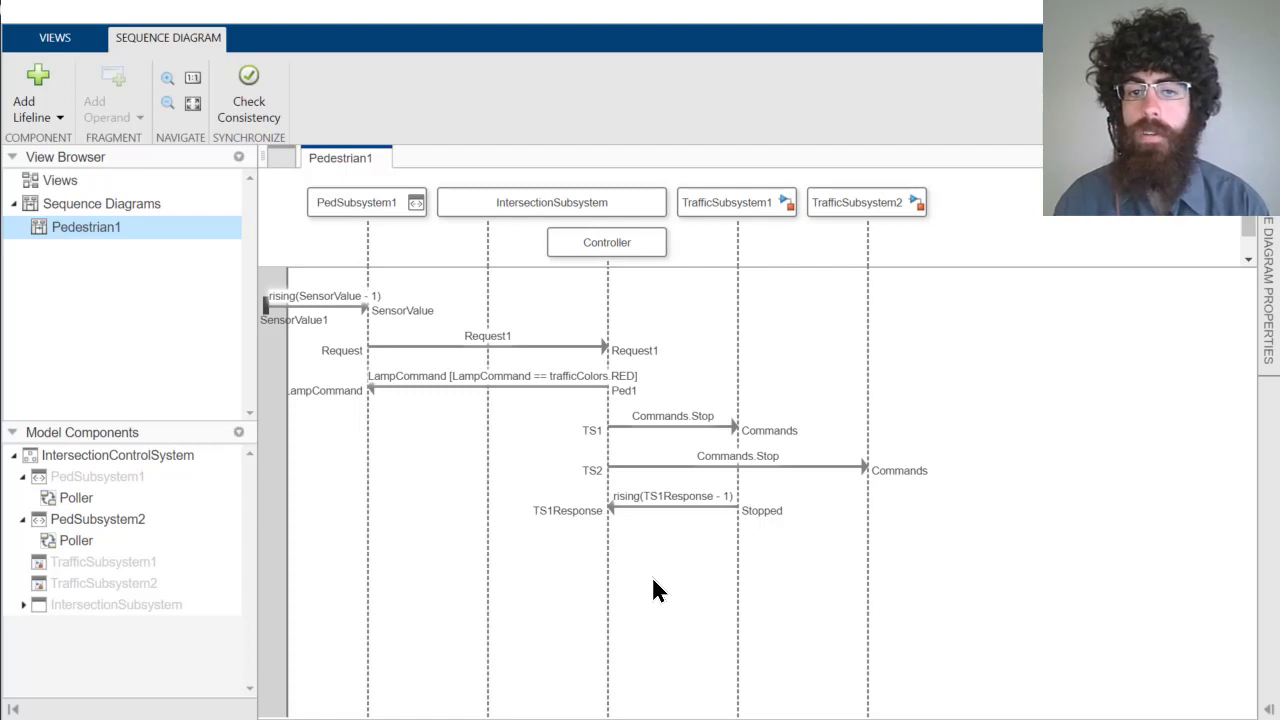
Add a TS2Response/Stopped reply from TrafficSubsystem2, labelled rising(TS2Response - 1)
left_click_drag(868, 546, 608, 548)
type("TS2Response")
key("Tab")
key("Return")
left_click(700, 546)
type("rising(TS2Response - 1")
key("Return")
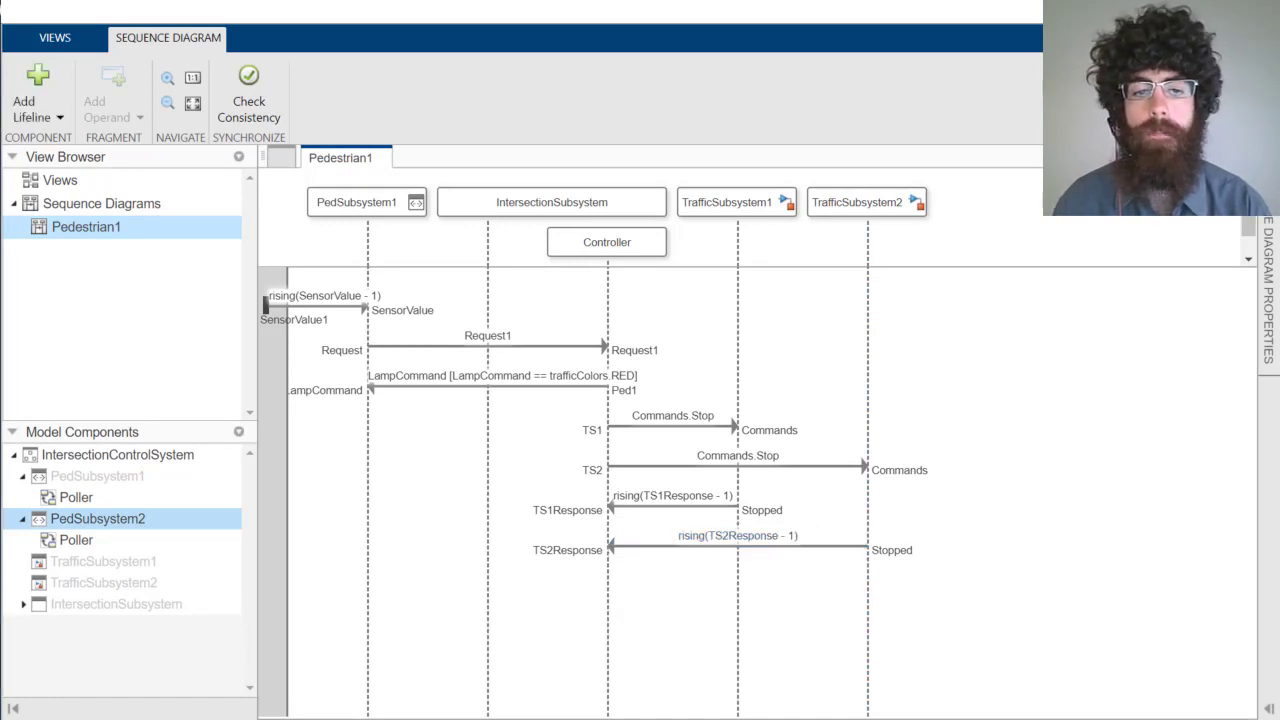
Draw a Ped1-to-LampCommand message labelled LampCommand [LampCommand == trafficColors.GREEN] to PedSubsystem1
left_click_drag(608, 600, 371, 603)
type("Lamp")
key("Return")
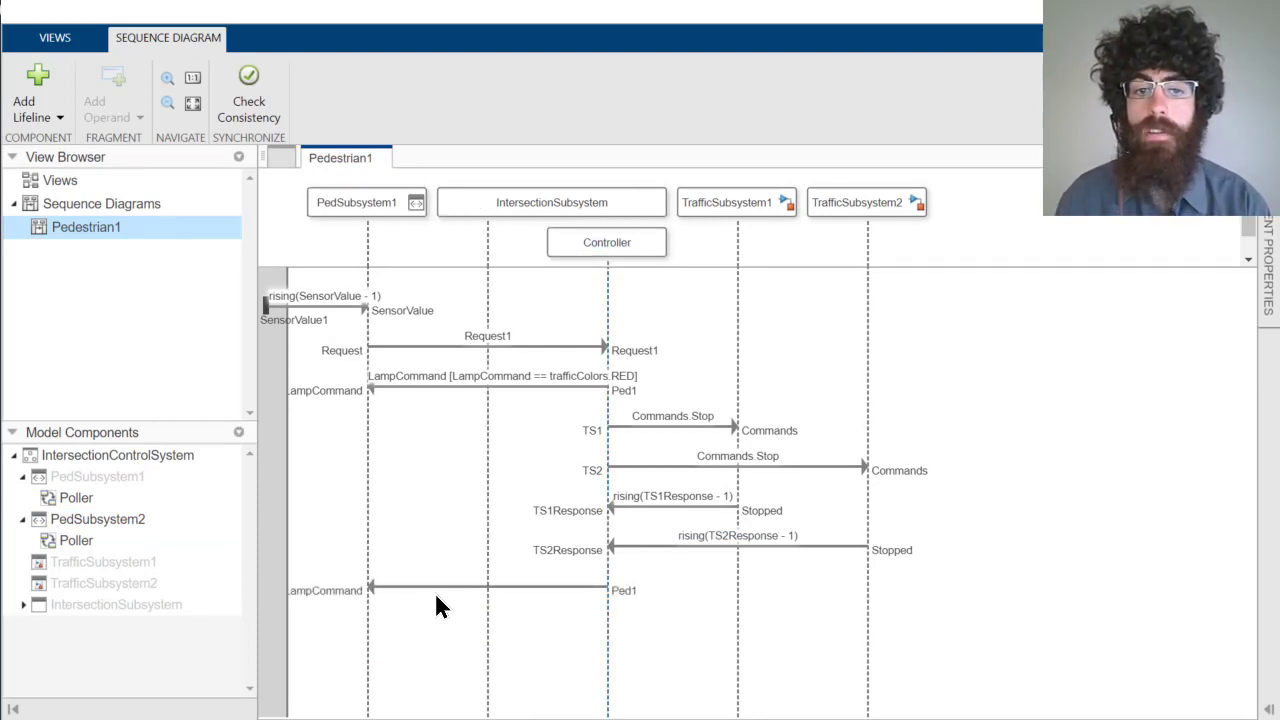
left_click(442, 586)
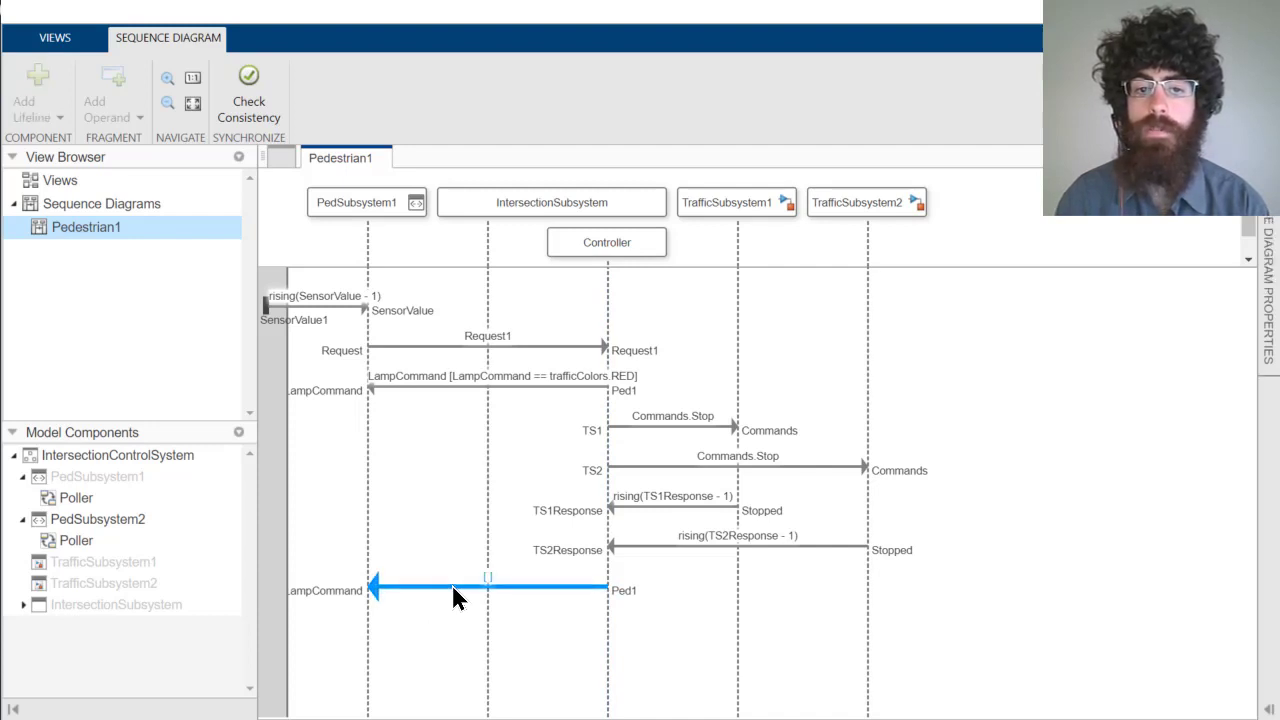
double_click(463, 588)
type("LampCommand")
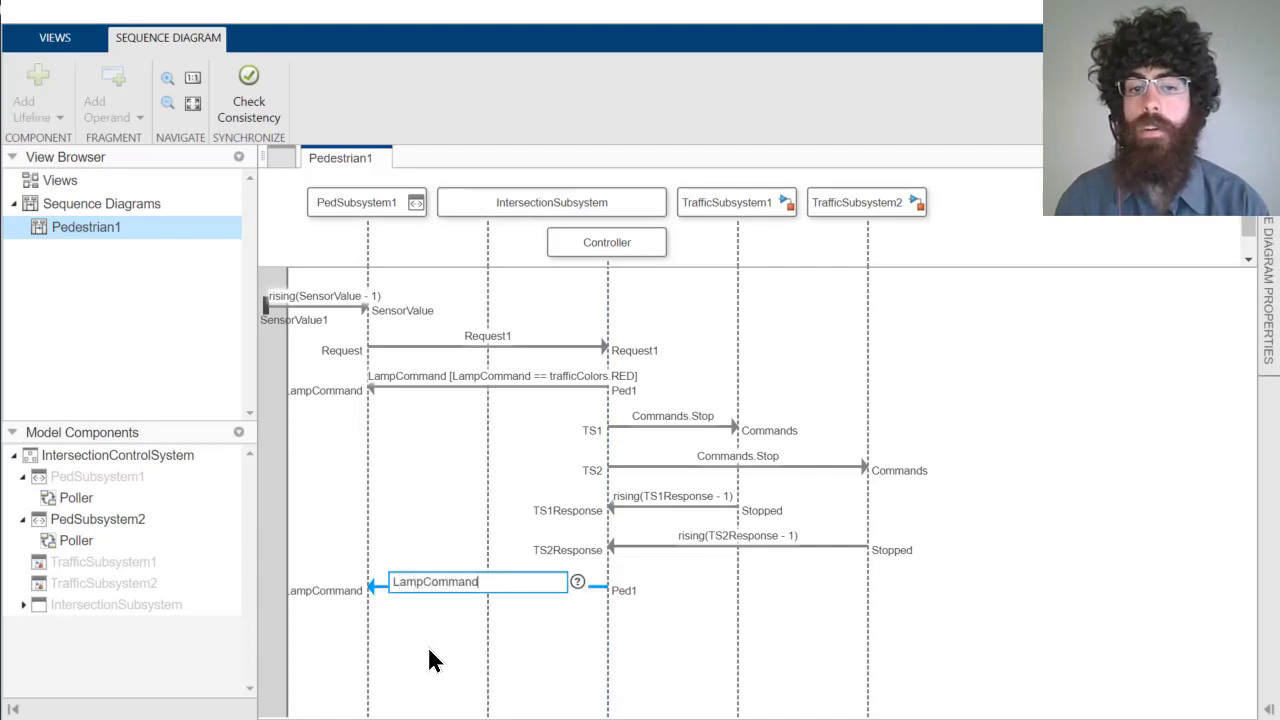
type(" [LampCommand == traf")
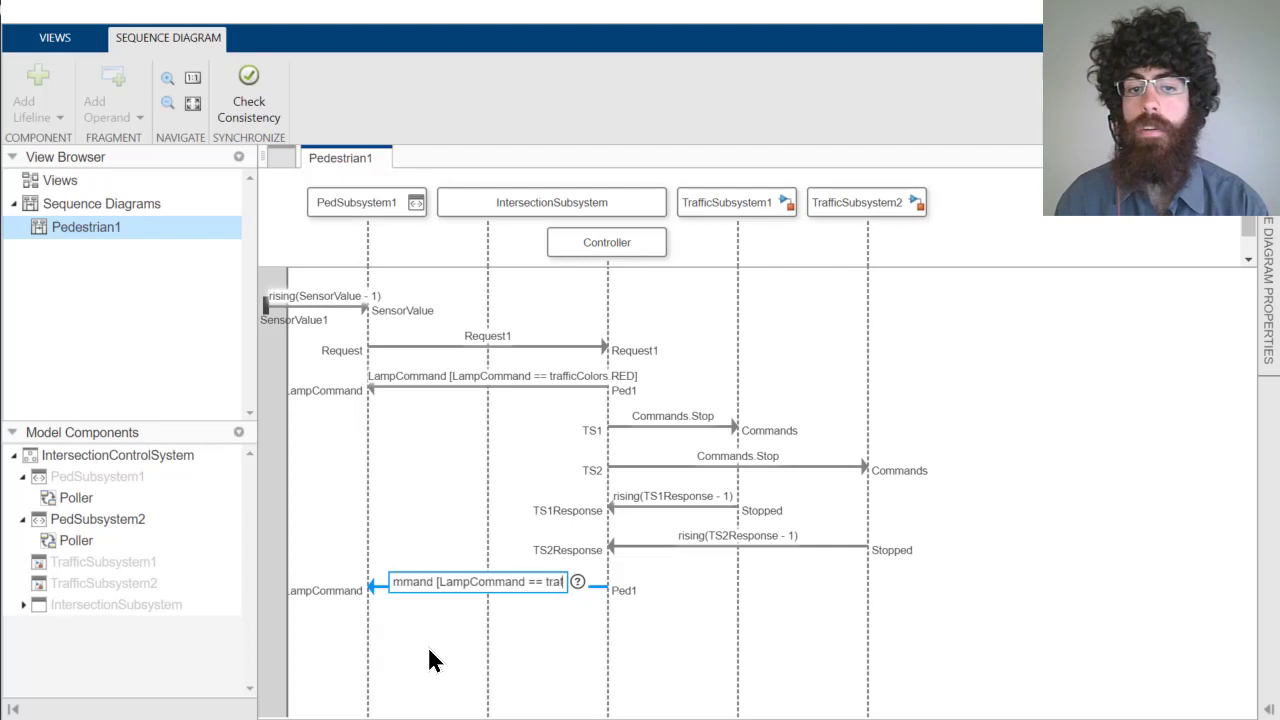
type("ficColors.GREEN")
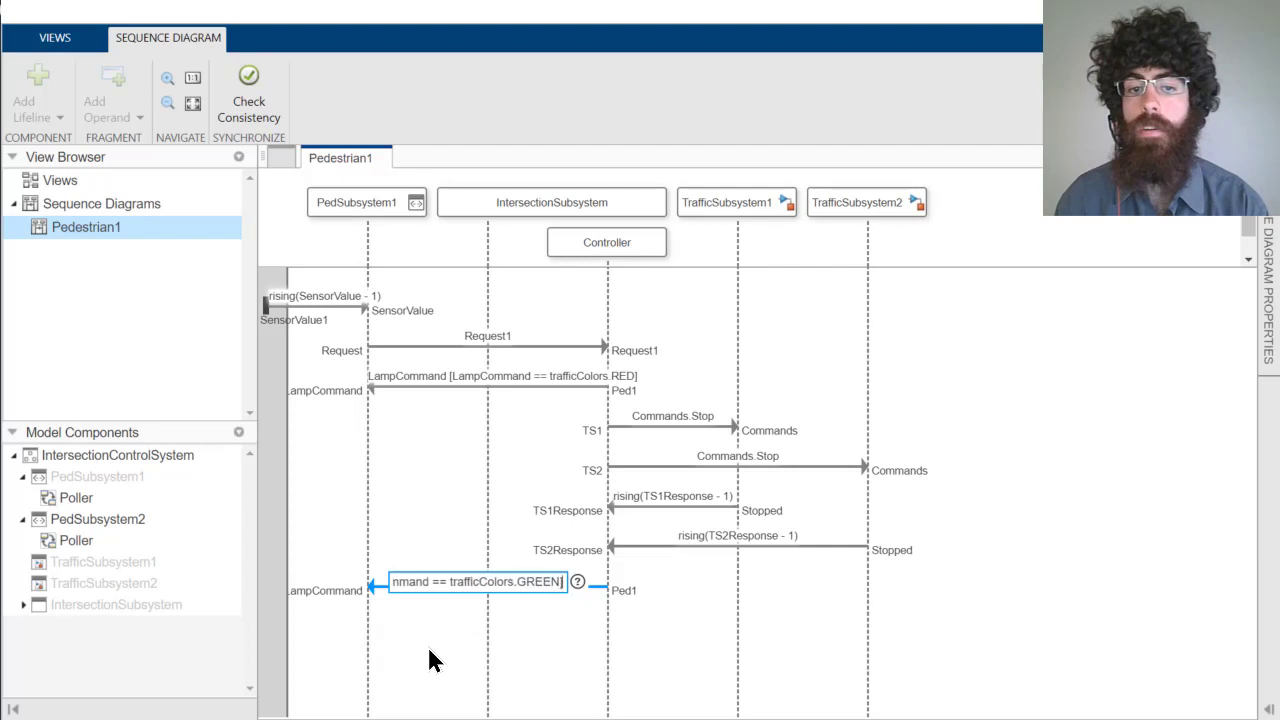
key("Return")
left_click(429, 649)
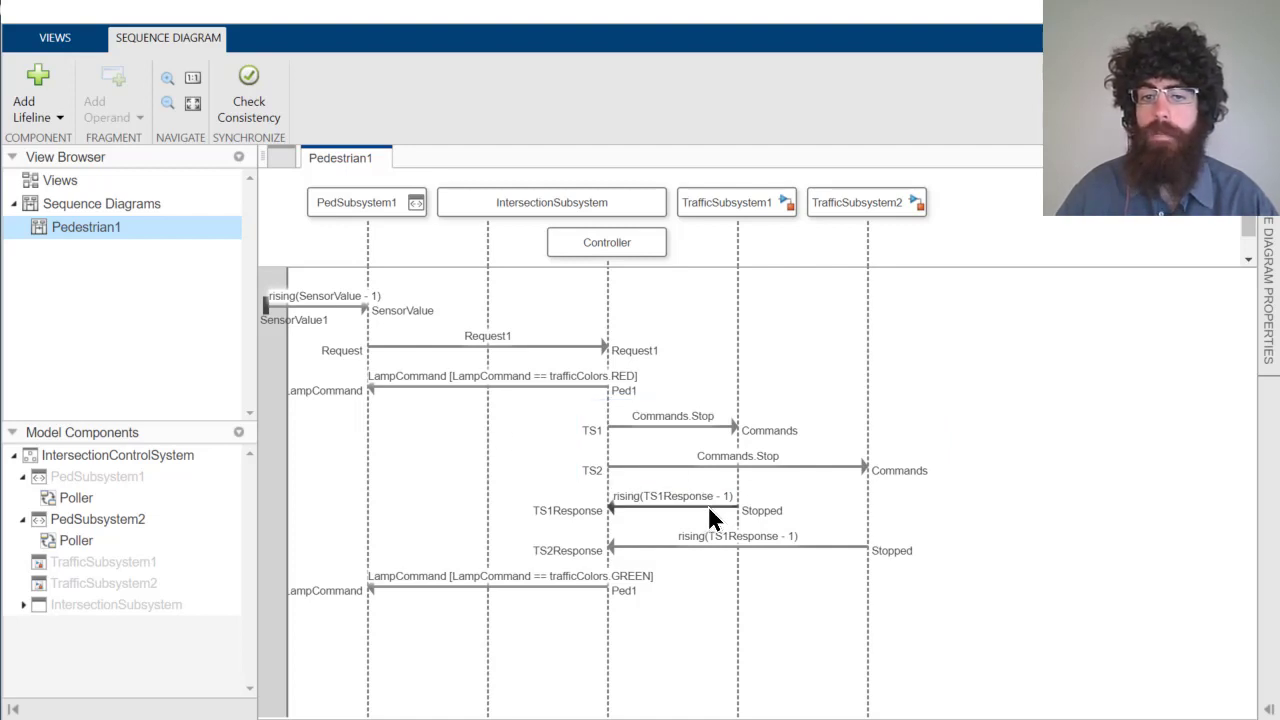
Move the rising(TS1Response - 1) reply under the TS1 Commands.Stop message and wrap both in Opt
left_click_drag(708, 505, 700, 447)
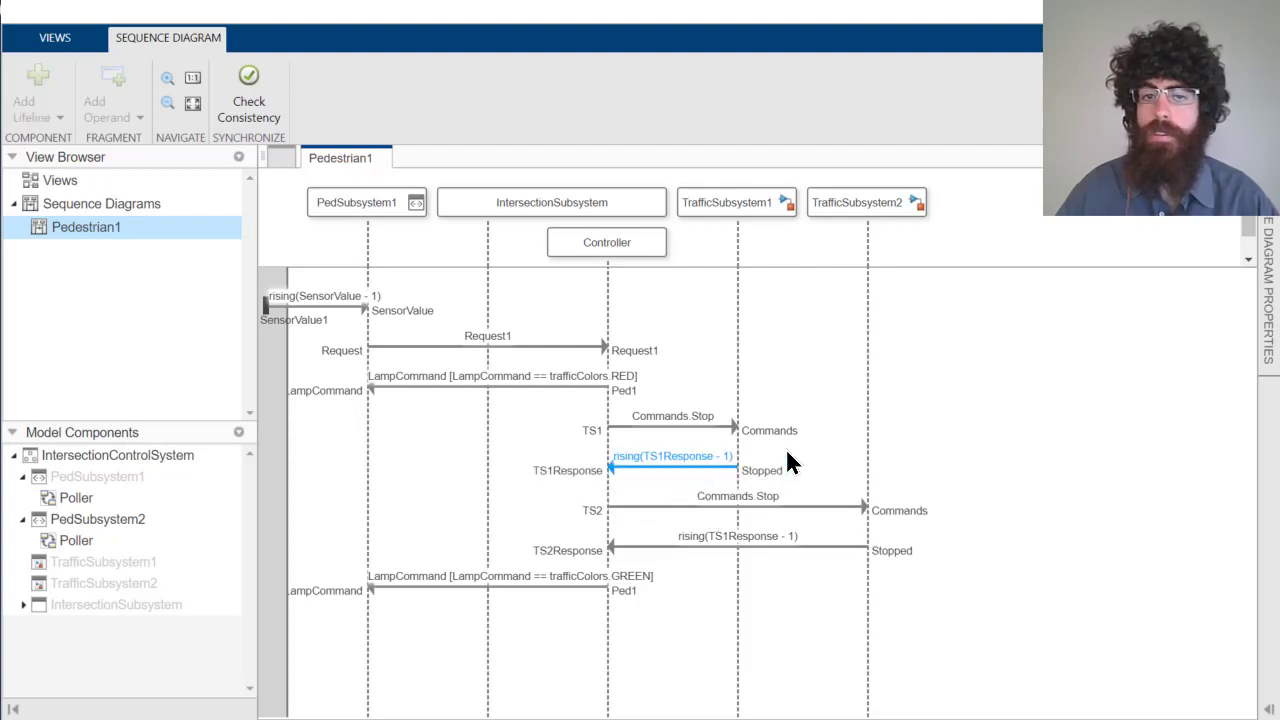
left_click(931, 457)
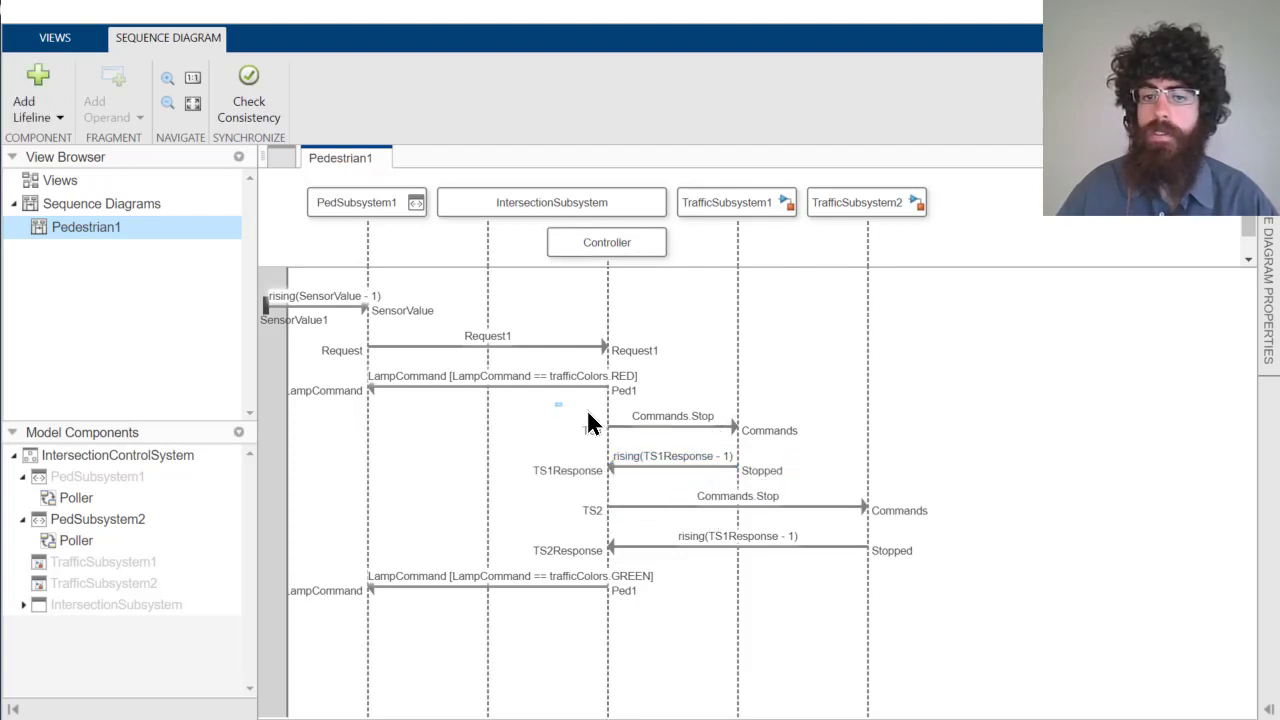
left_click_drag(597, 425, 825, 484)
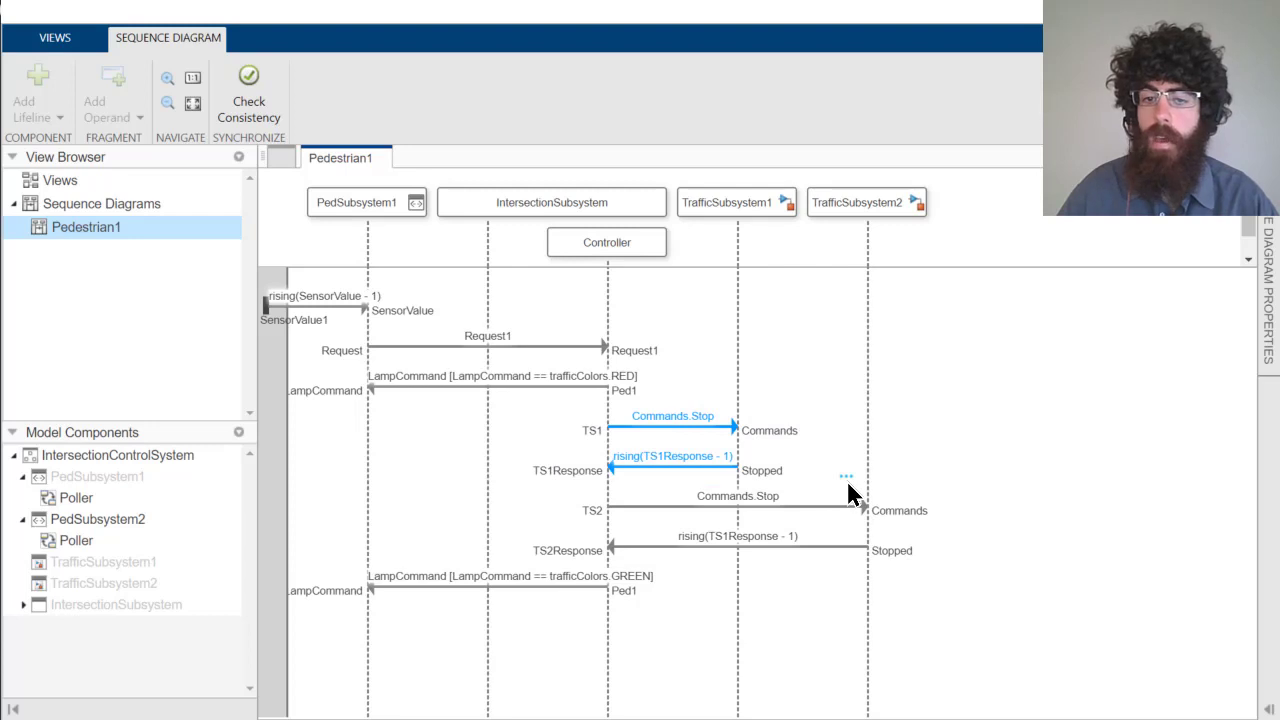
mouse_move(847, 480)
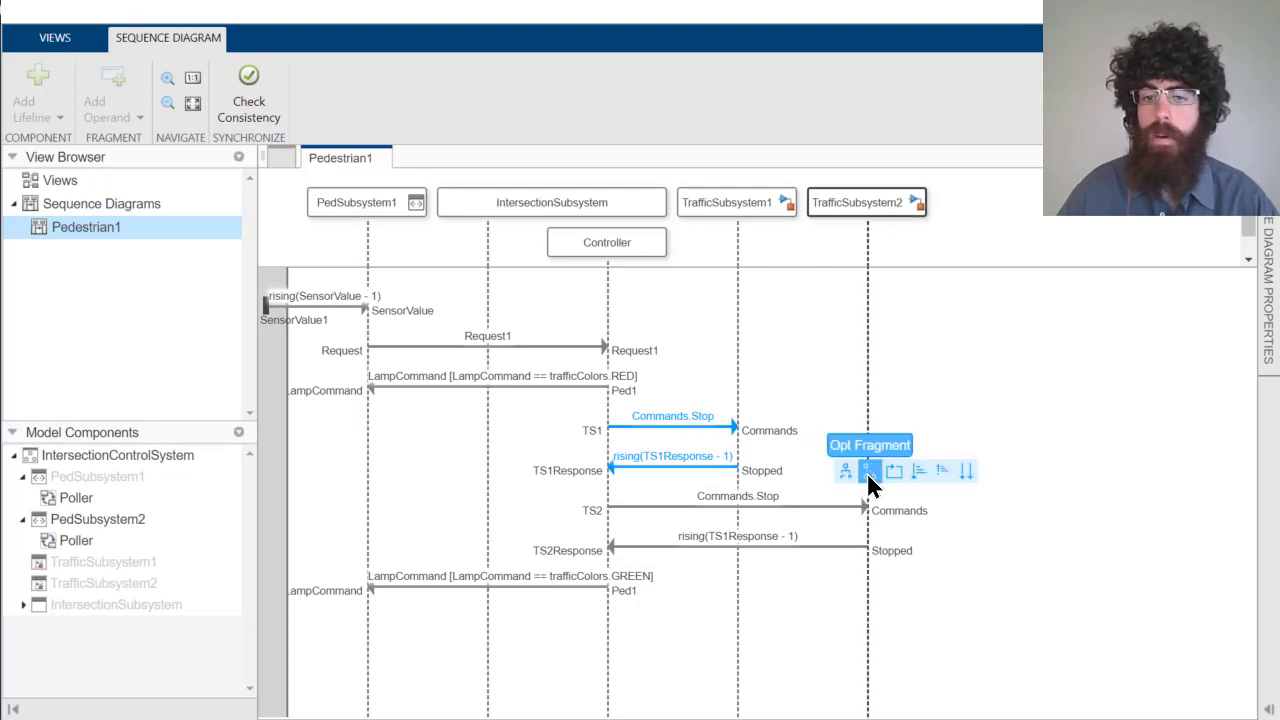
left_click(869, 472)
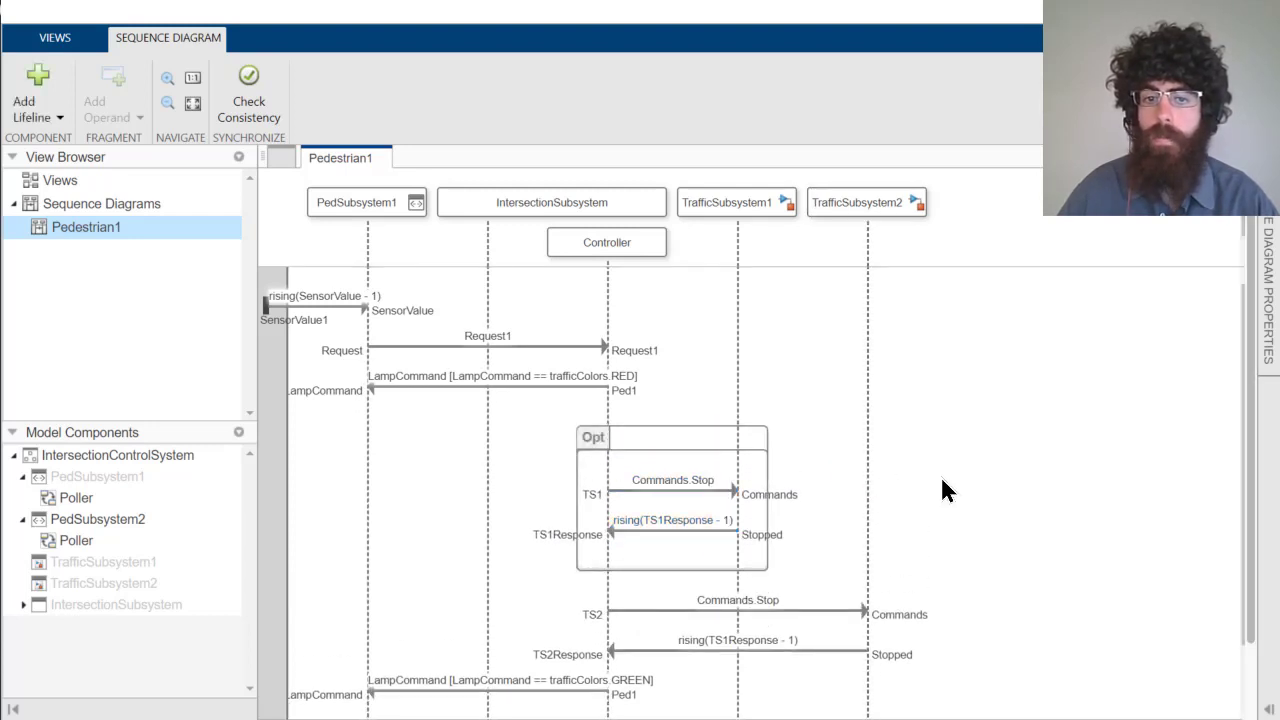
scroll(942, 479, "down", 3)
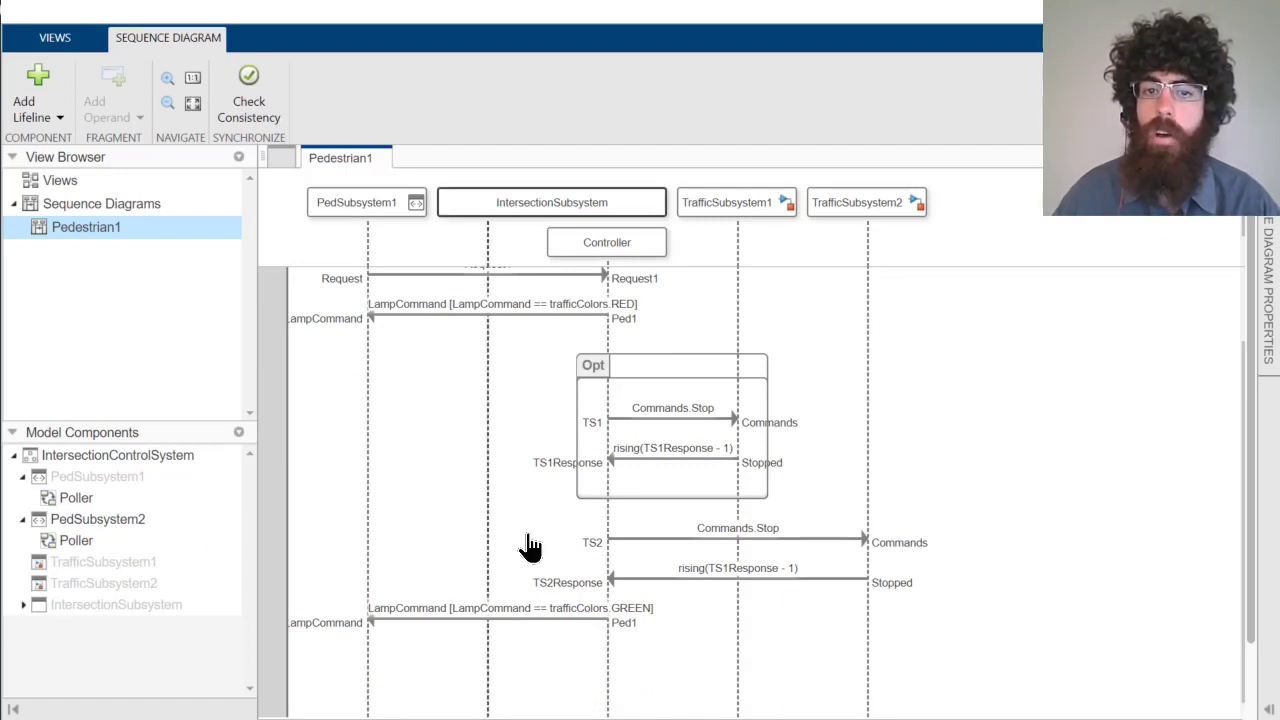
Guard the TS1 Opt fragment with IntersectionSubsystem/Controller/TS1Response < 1
left_click(653, 378)
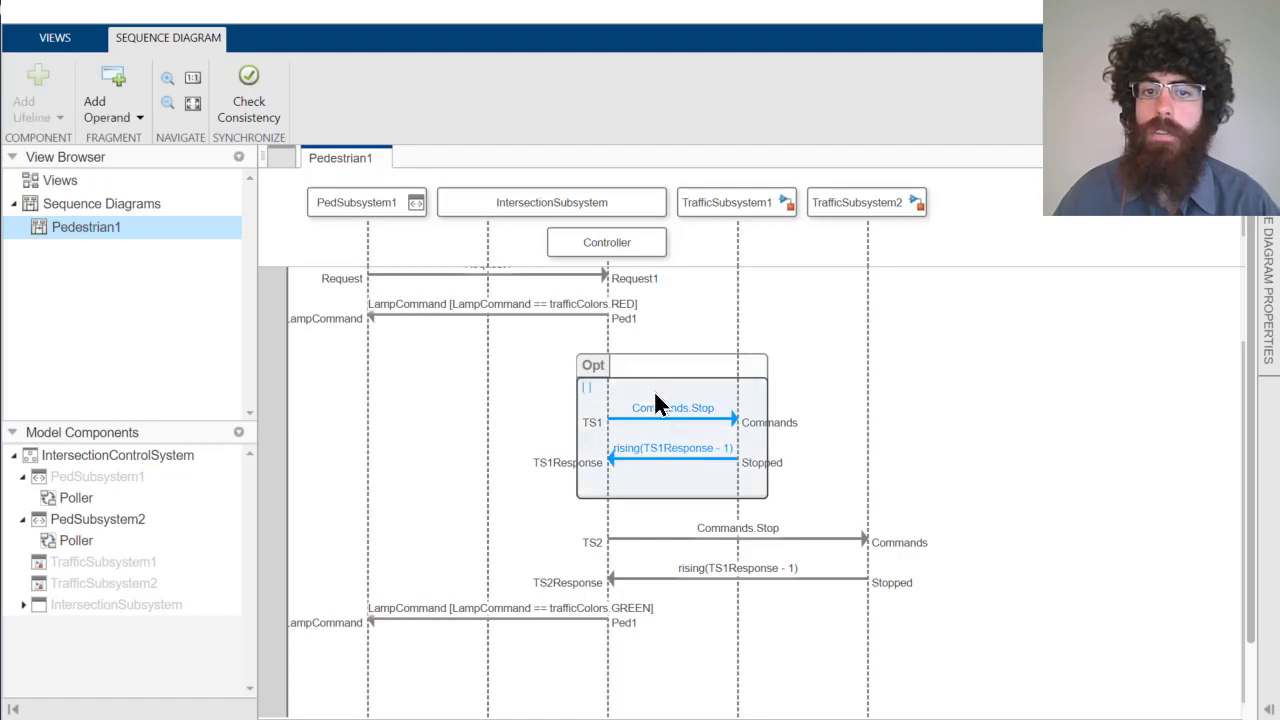
left_click(583, 385)
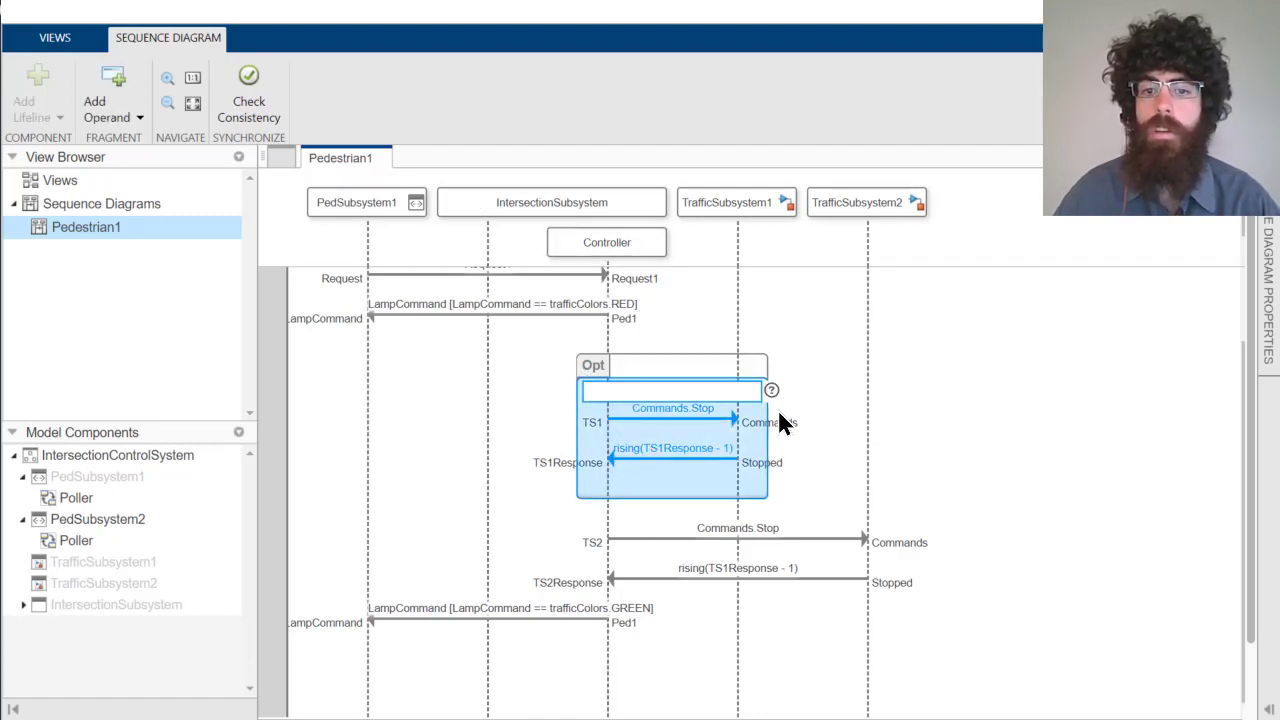
type("IntersectionSubsystem/")
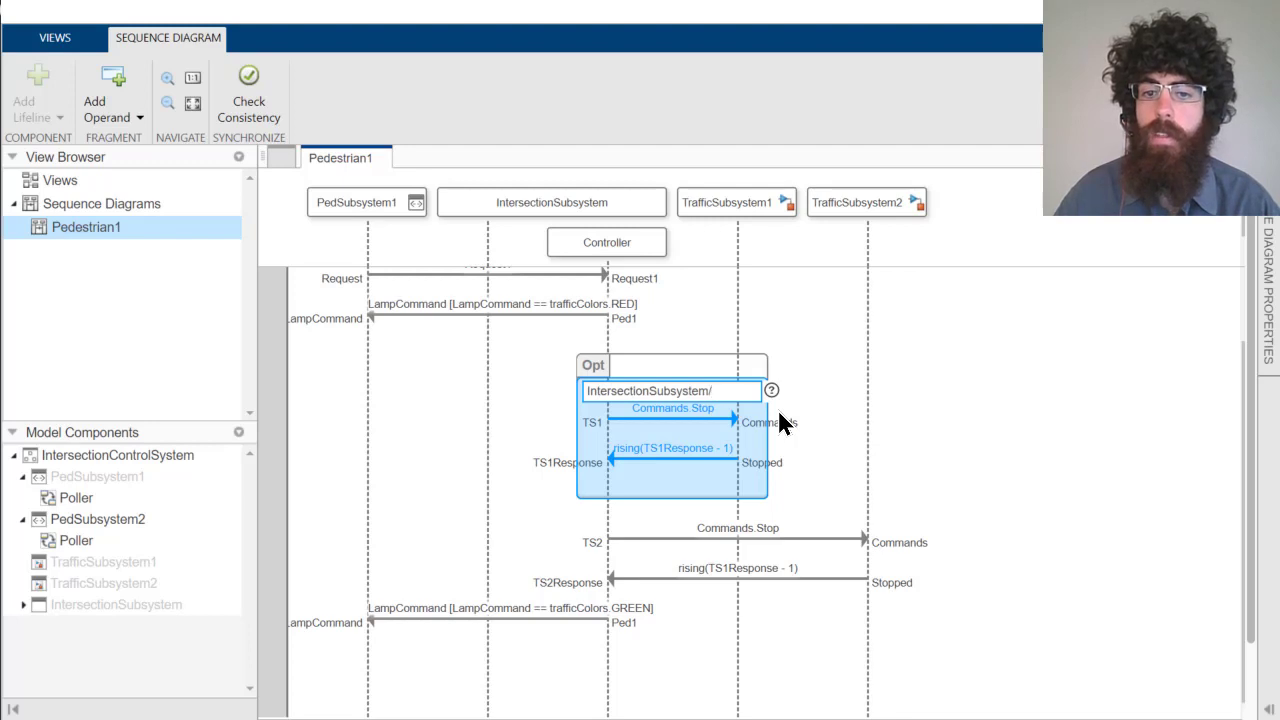
type("Controller/TS1Response < 1")
key("Return")
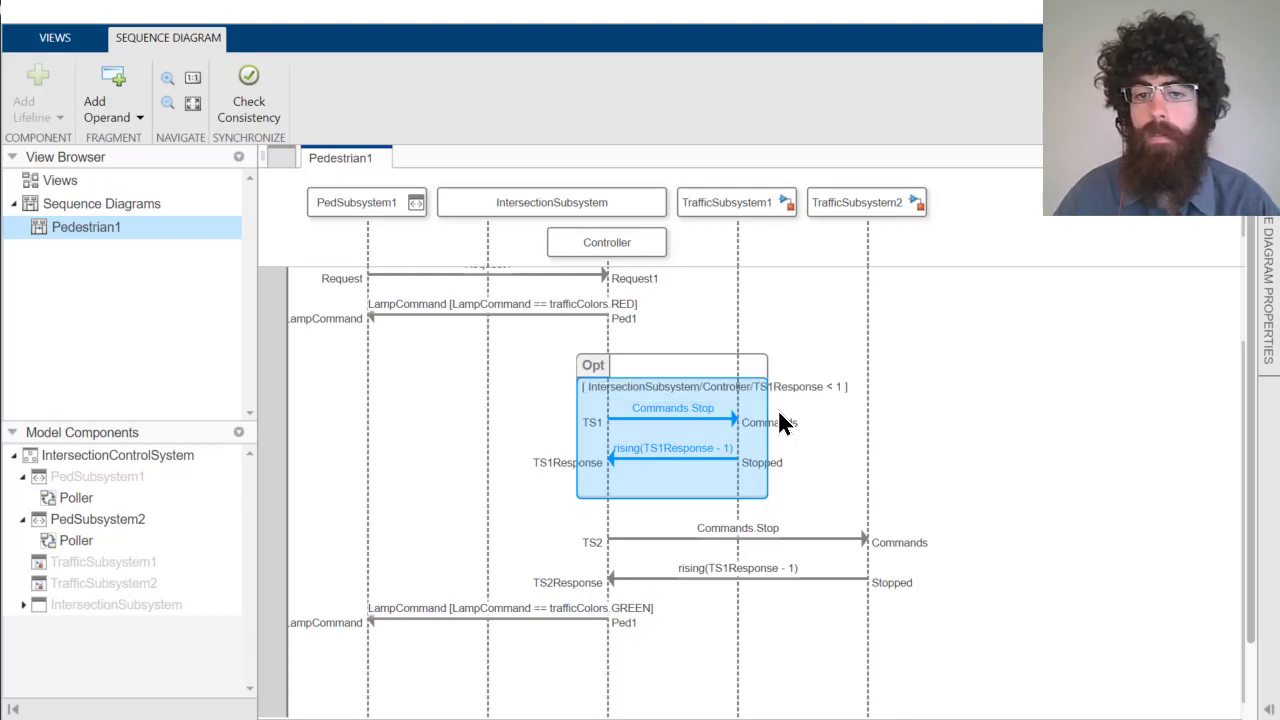
left_click(1061, 400)
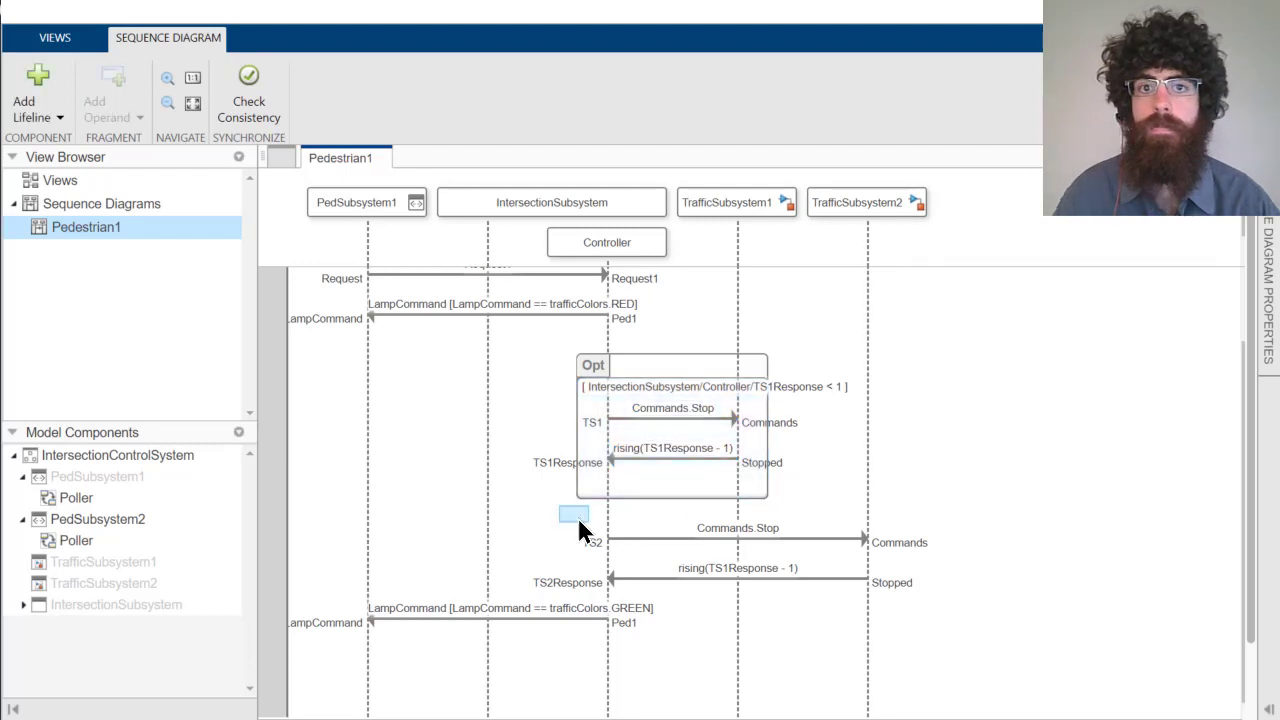
Wrap the TS2 command and response messages in an Opt guarded by IntersectionSubsystem/Controller/TS2Response < 1
left_click_drag(640, 543, 957, 600)
left_click(997, 588)
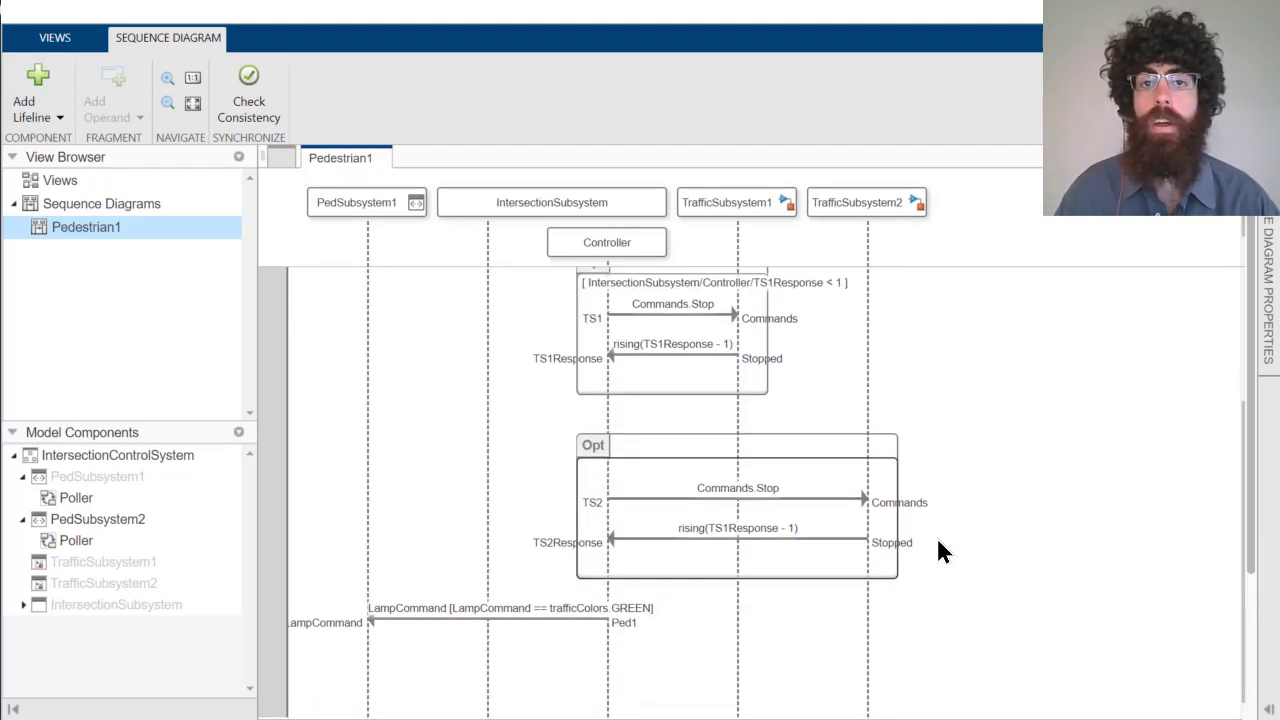
left_click(600, 477)
left_click(600, 477)
type("Interse")
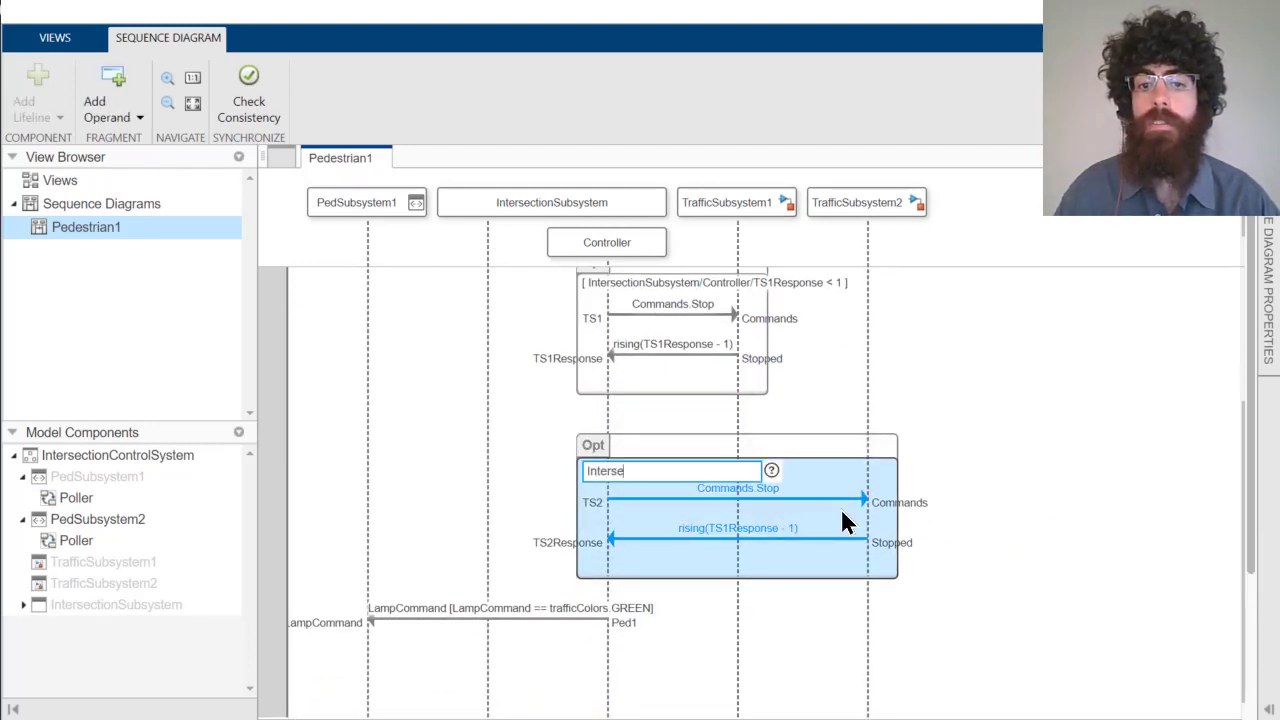
type("ctionSubsystem/")
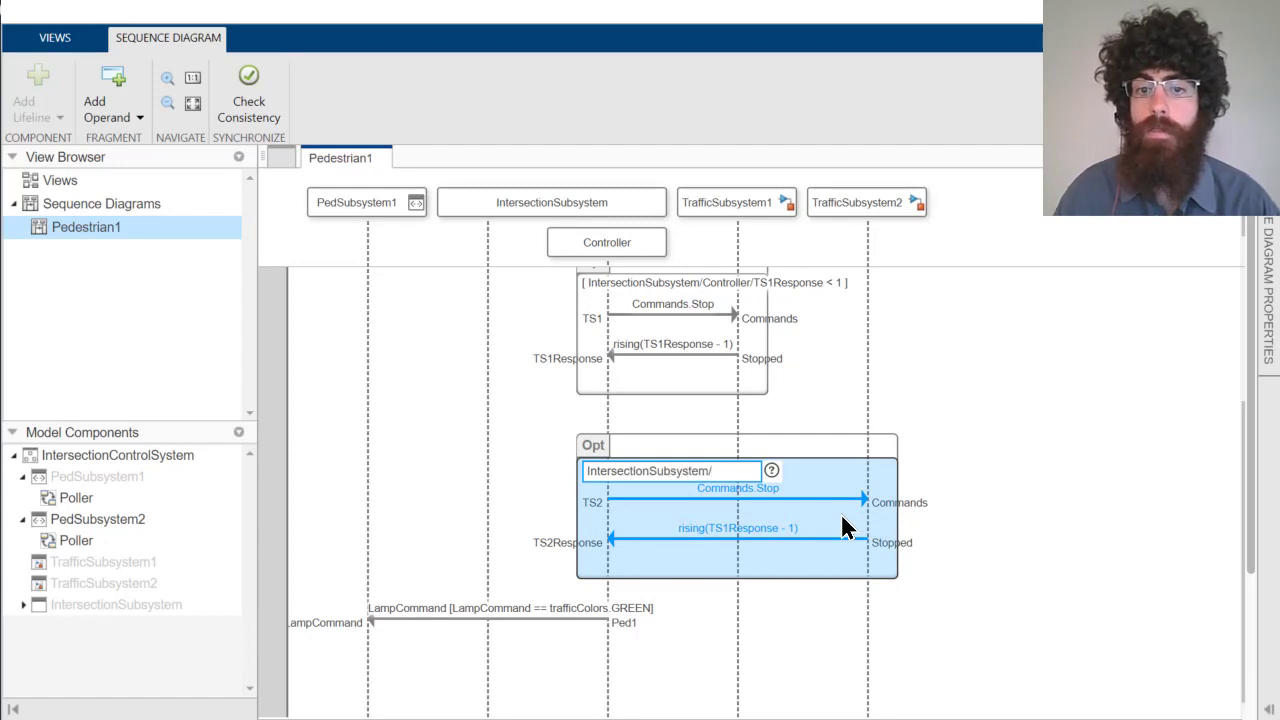
type("Controller/")
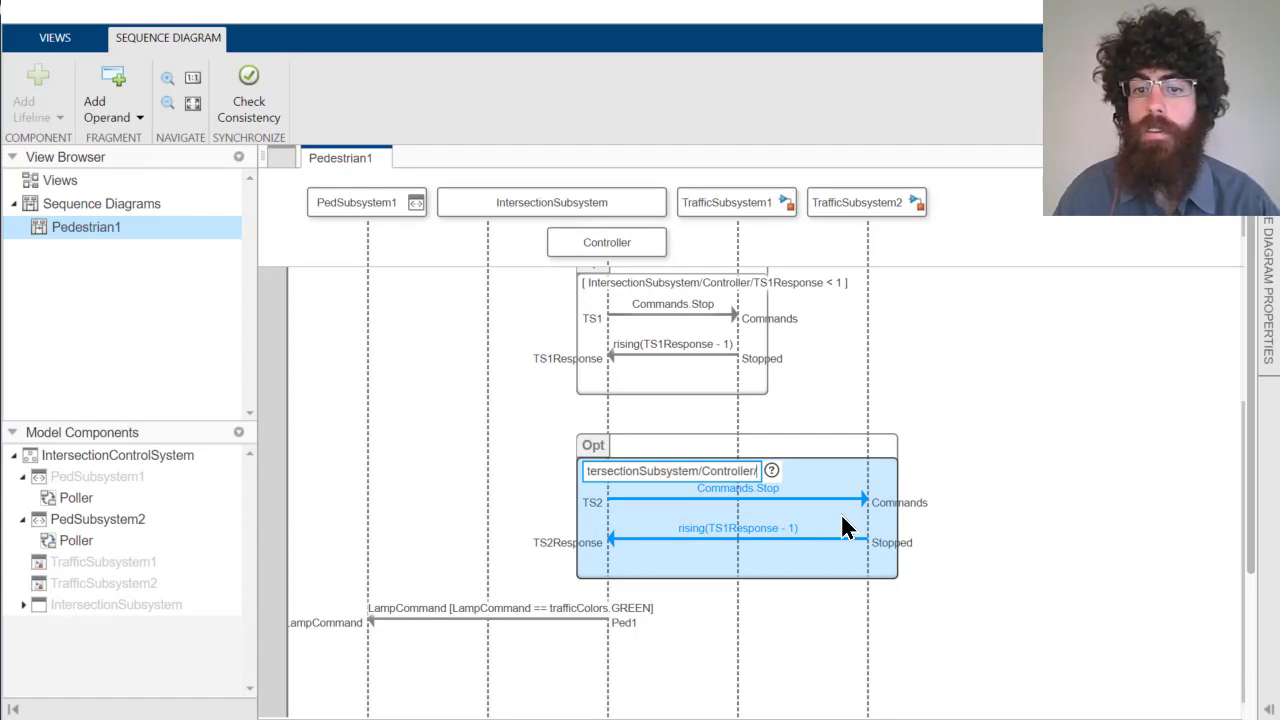
type("TS2Response < 1")
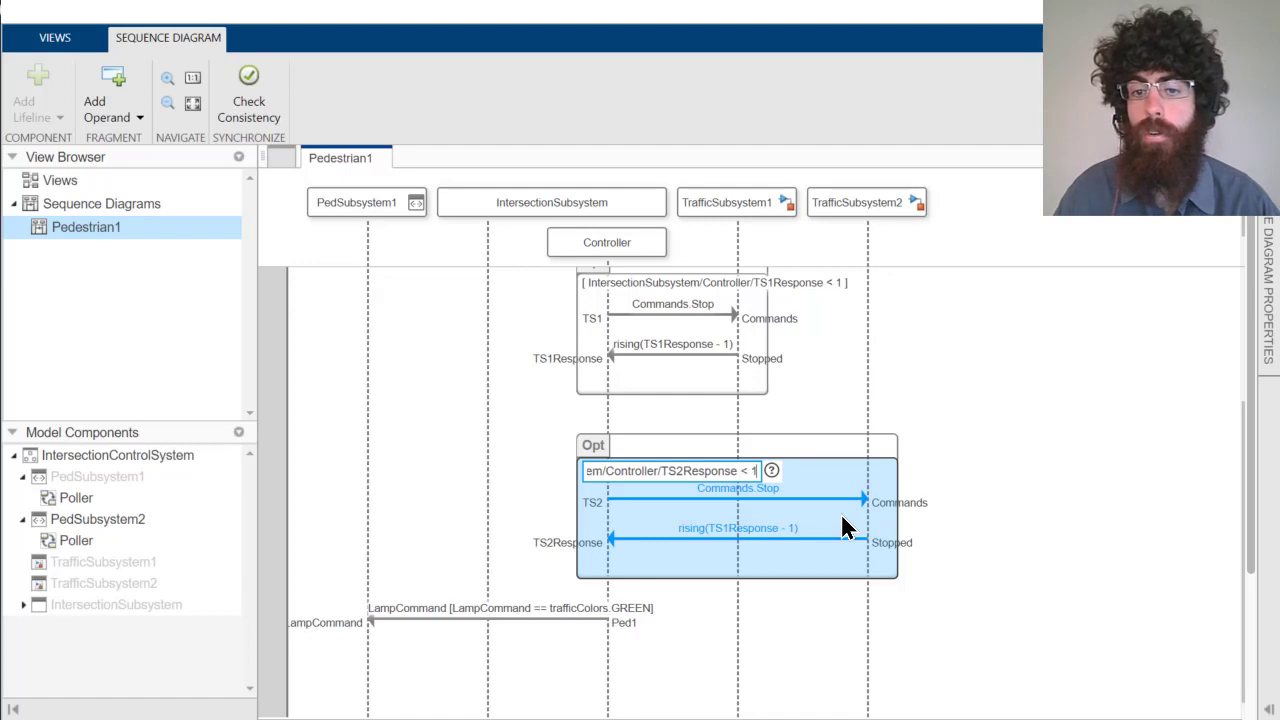
key("Return")
left_click(1085, 468)
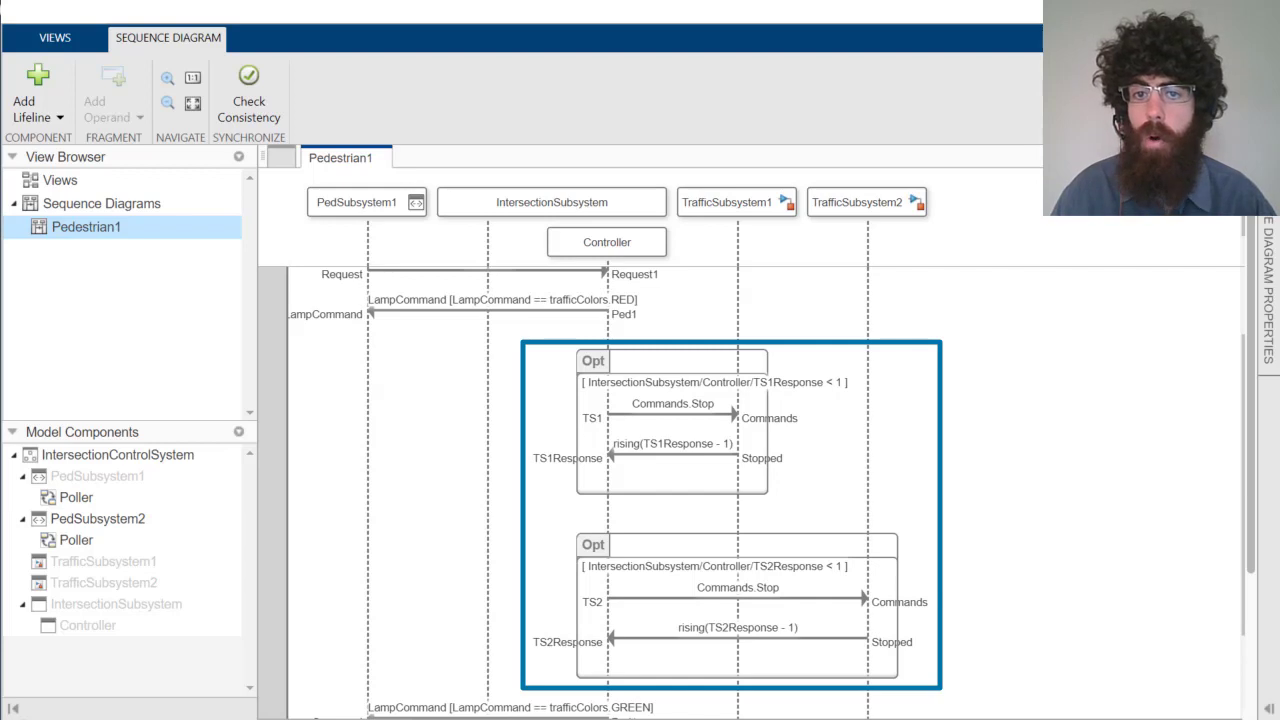
Wrap both Opt fragments in a Par fragment, moving the TS2 Opt into a second operand
left_click_drag(531, 334, 934, 694)
left_click(1066, 678)
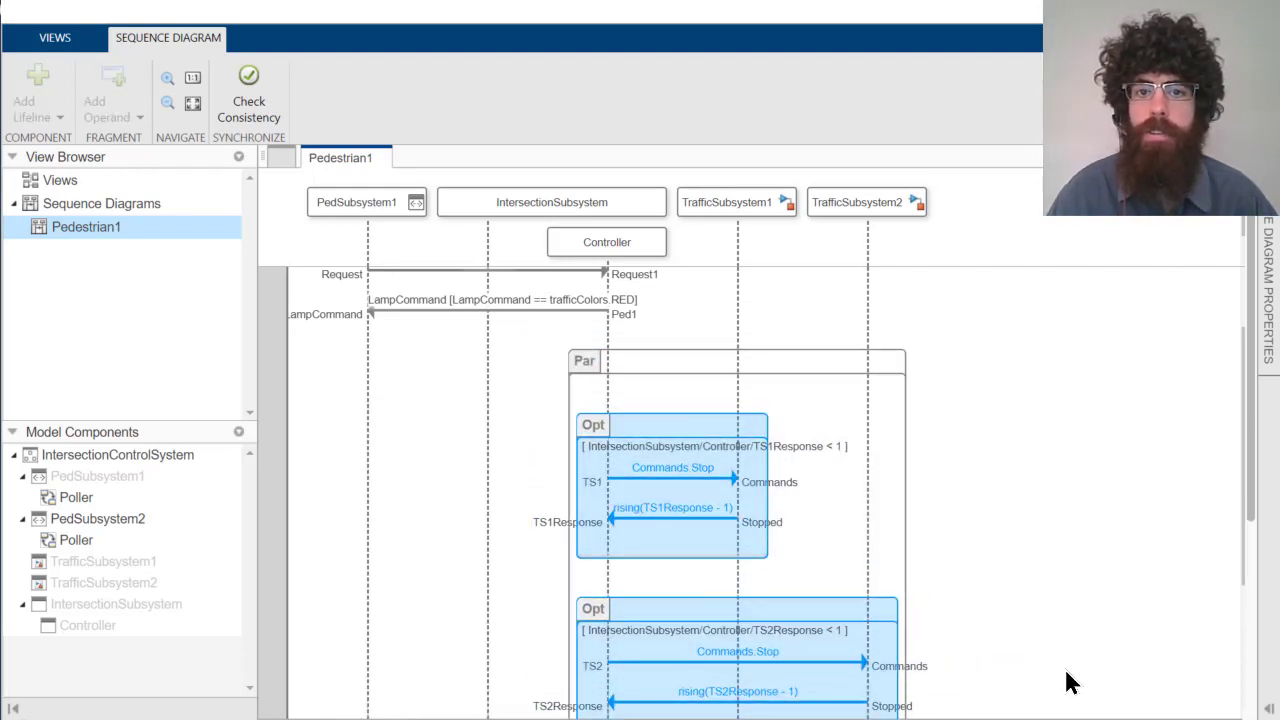
left_click(700, 366)
left_click(125, 77)
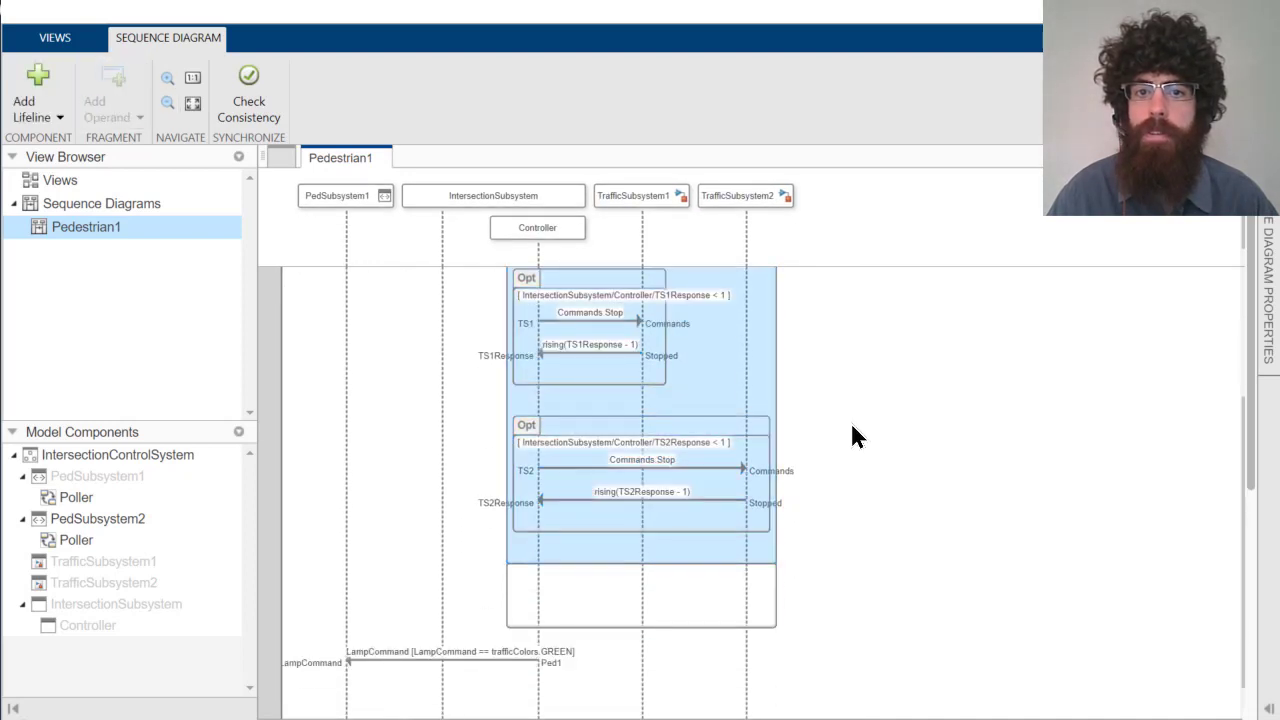
left_click_drag(660, 475, 675, 575)
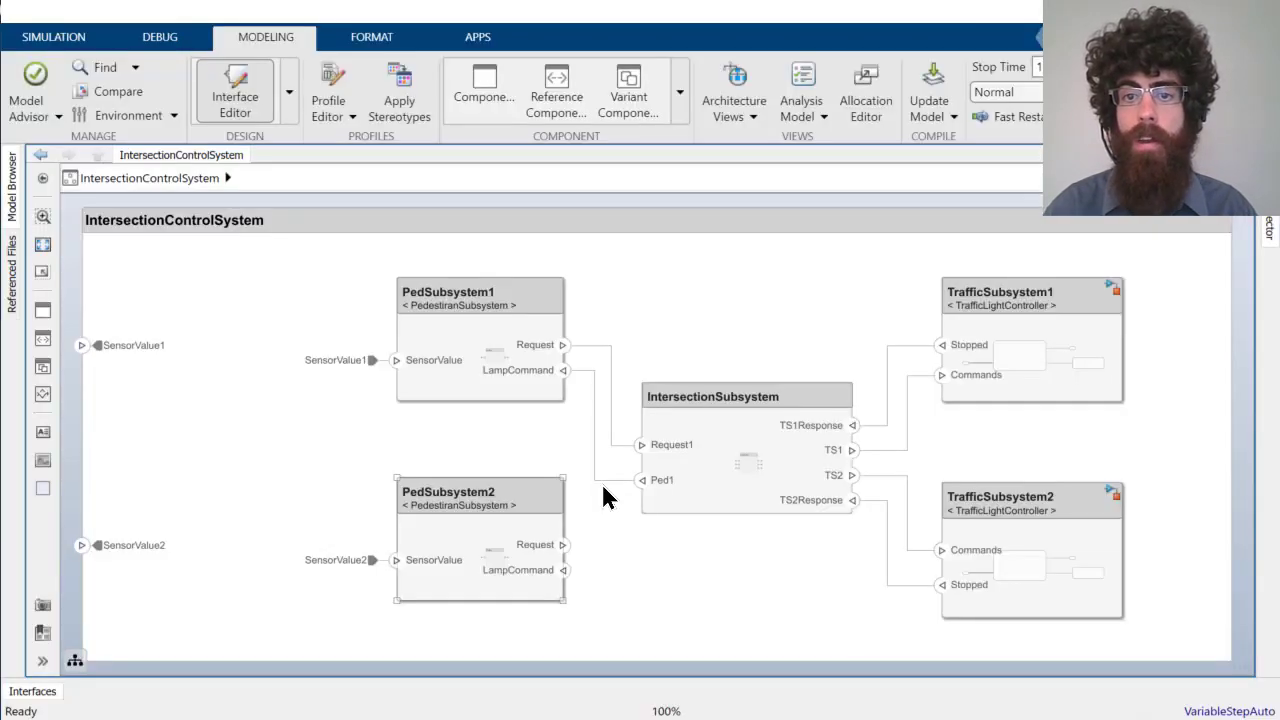
Create a Stateflow chart behavior for Controller inside IntersectionSubsystem and open the chart
left_click(718, 477)
double_click(718, 477)
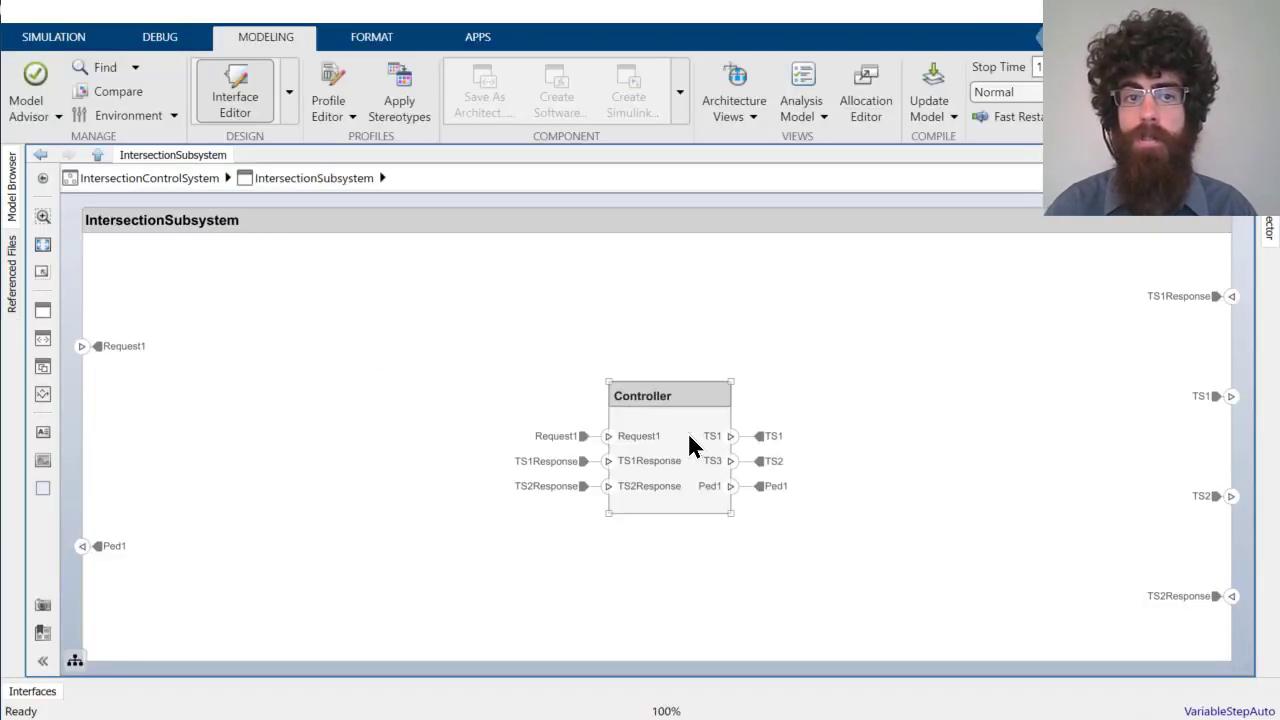
right_click(690, 444)
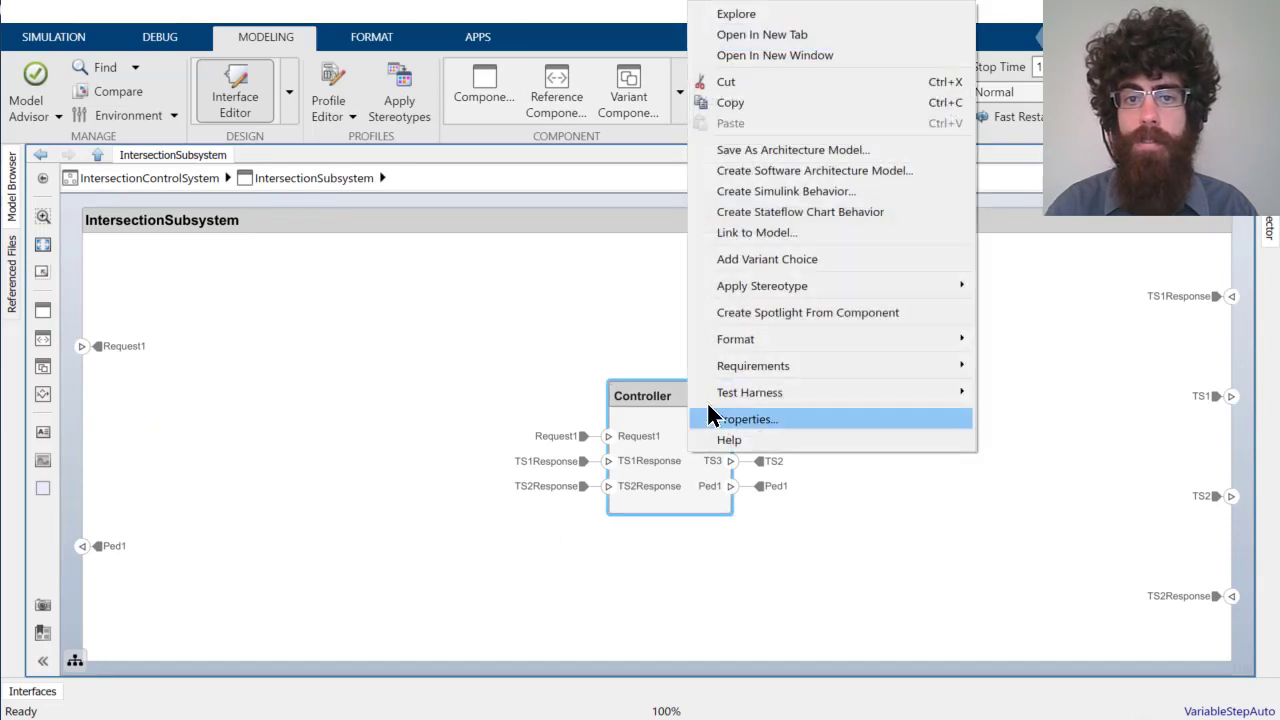
left_click(790, 211)
double_click(667, 437)
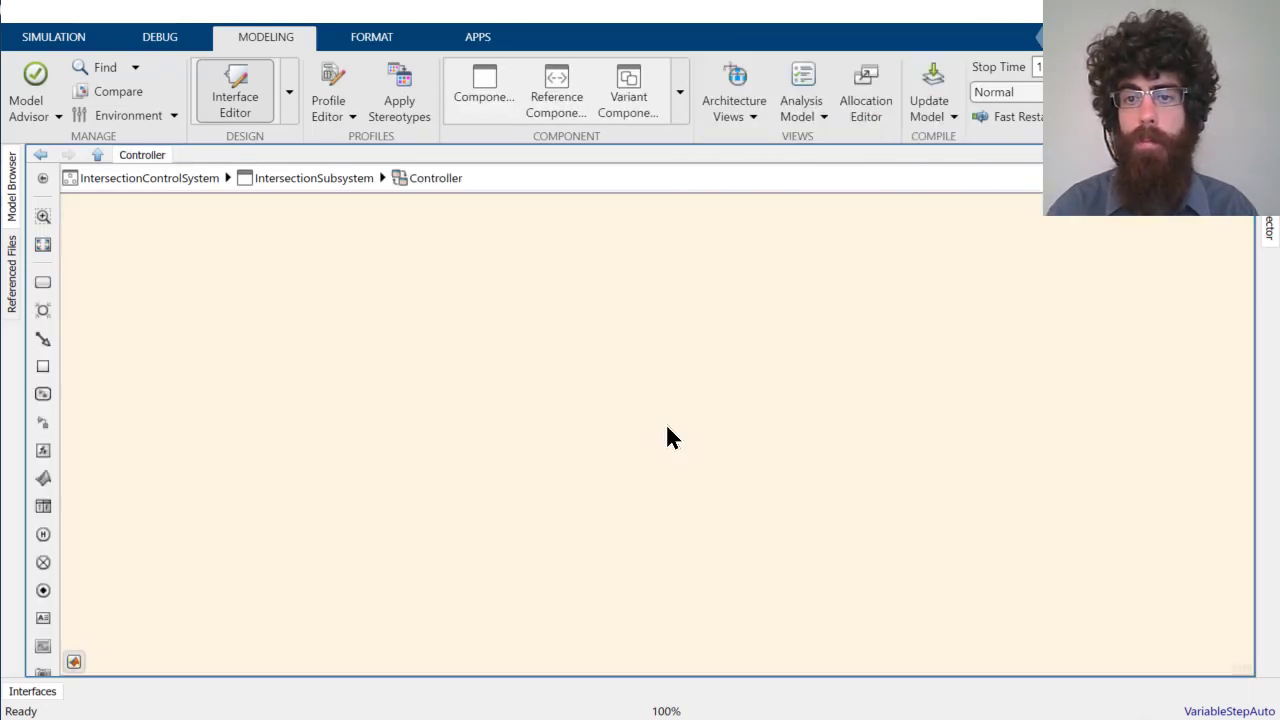